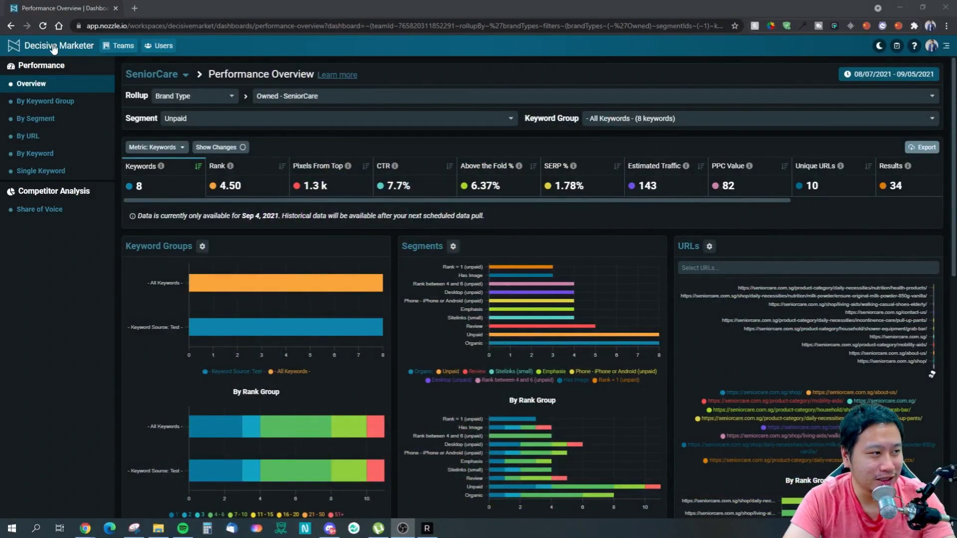
# Return to the Decisive Marketer Teams overview and switch the theme to light and back to dark.
pyautogui.click(54, 47)
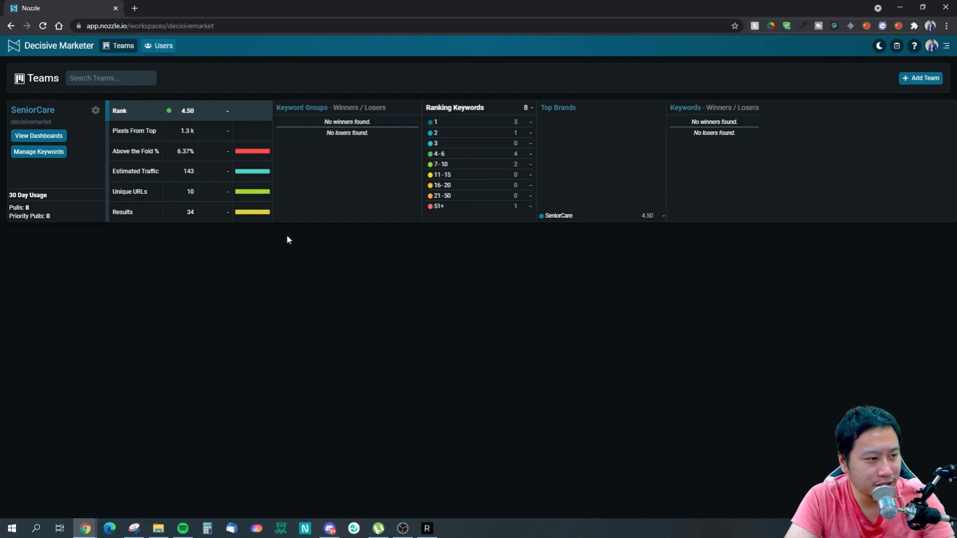
pyautogui.moveTo(583, 165)
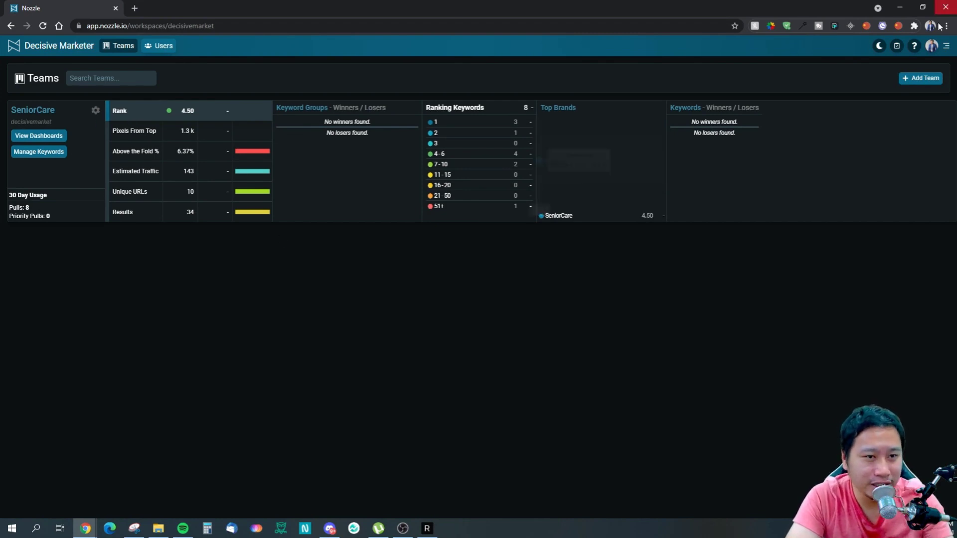
pyautogui.click(879, 47)
pyautogui.click(879, 47)
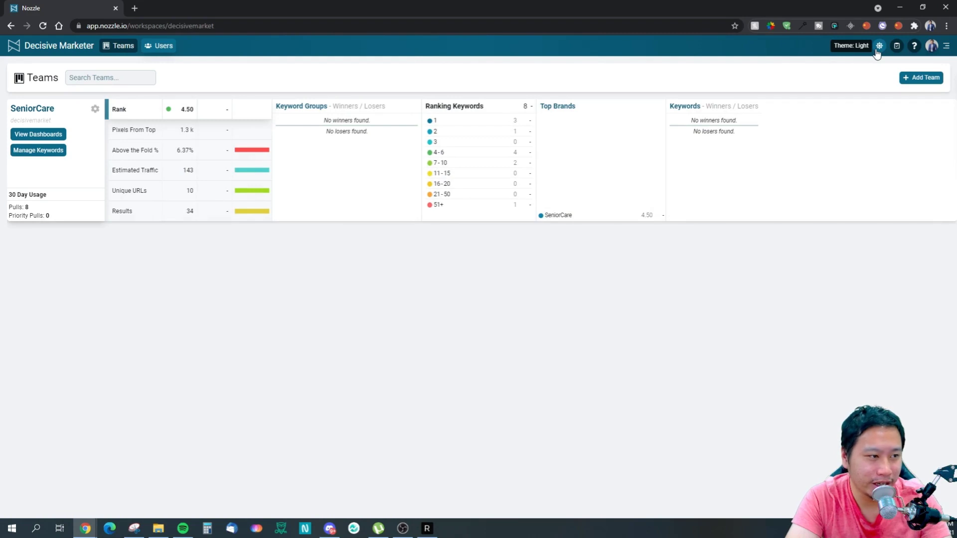
pyautogui.click(878, 50)
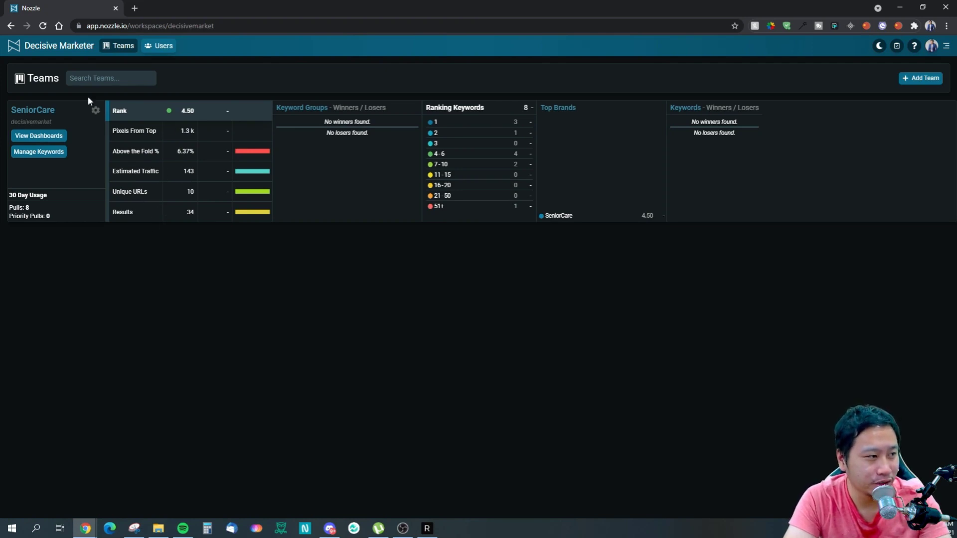
# Open SeniorCare's keyword settings, check Team Info, then open the first Test keyword source.
pyautogui.click(28, 147)
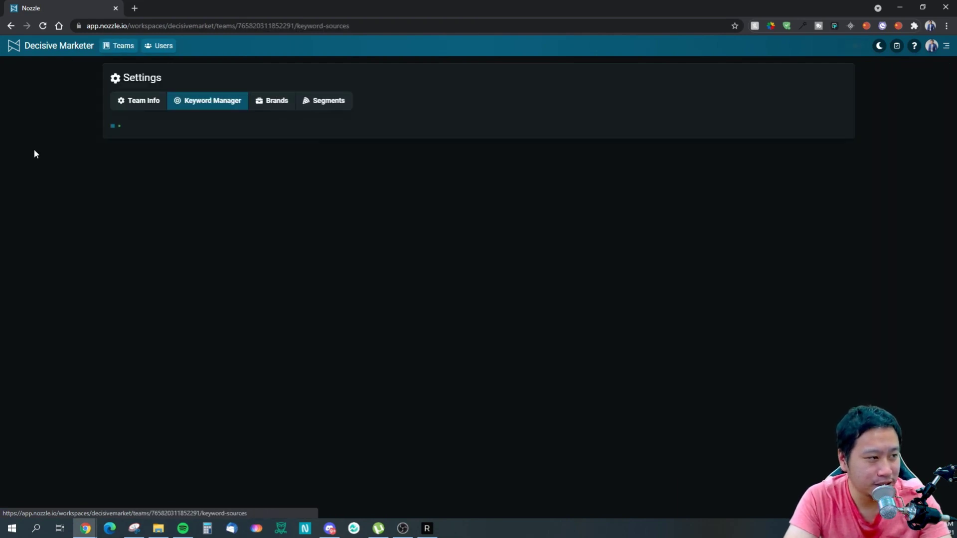
pyautogui.click(130, 107)
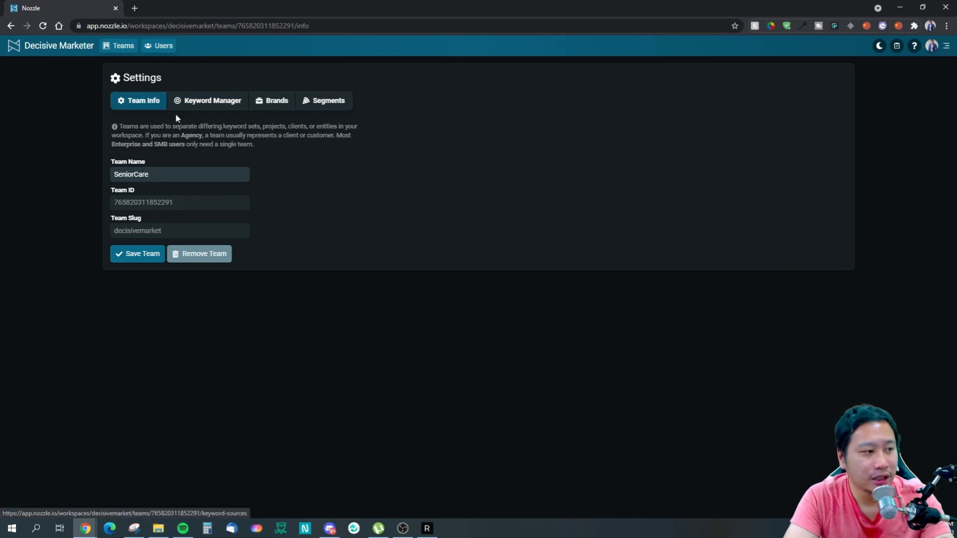
pyautogui.click(189, 109)
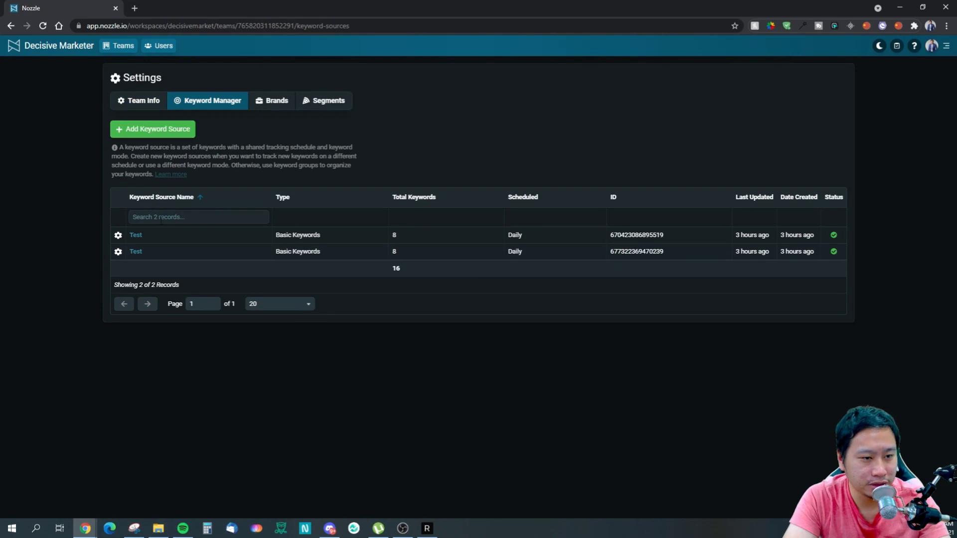
pyautogui.click(134, 236)
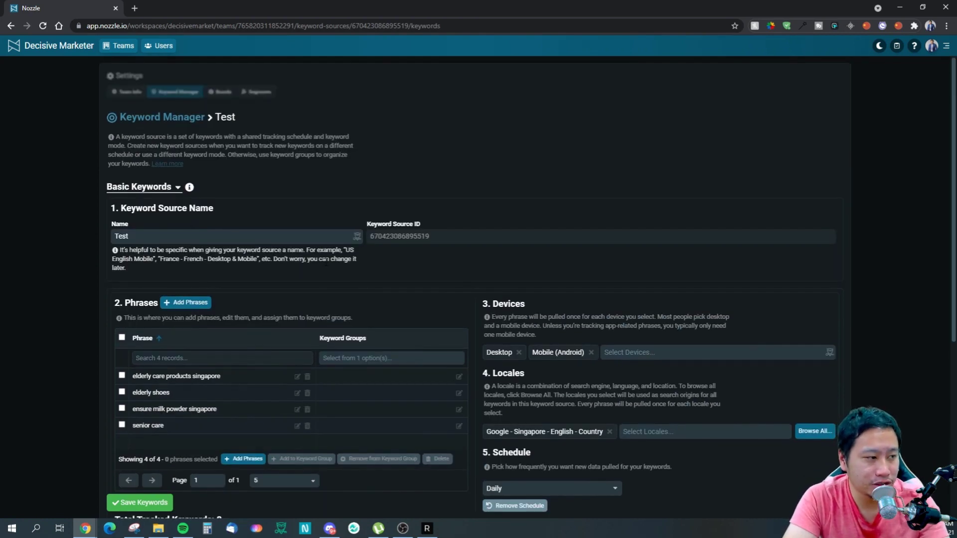
pyautogui.click(162, 237)
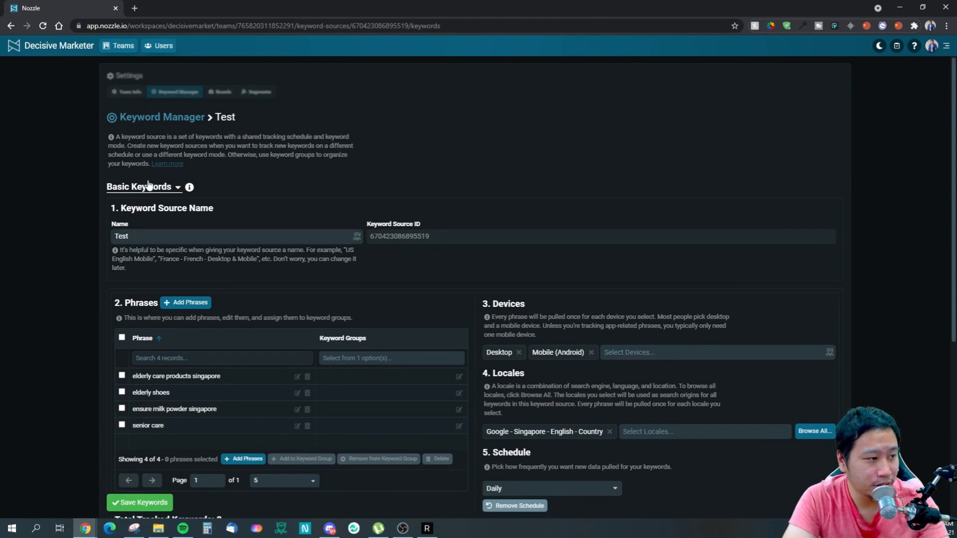
pyautogui.click(176, 187)
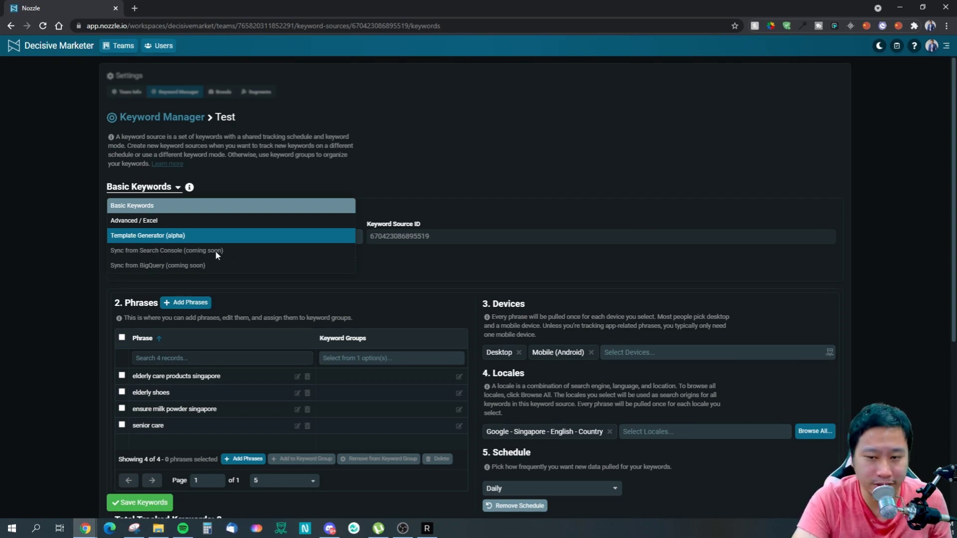
pyautogui.click(372, 282)
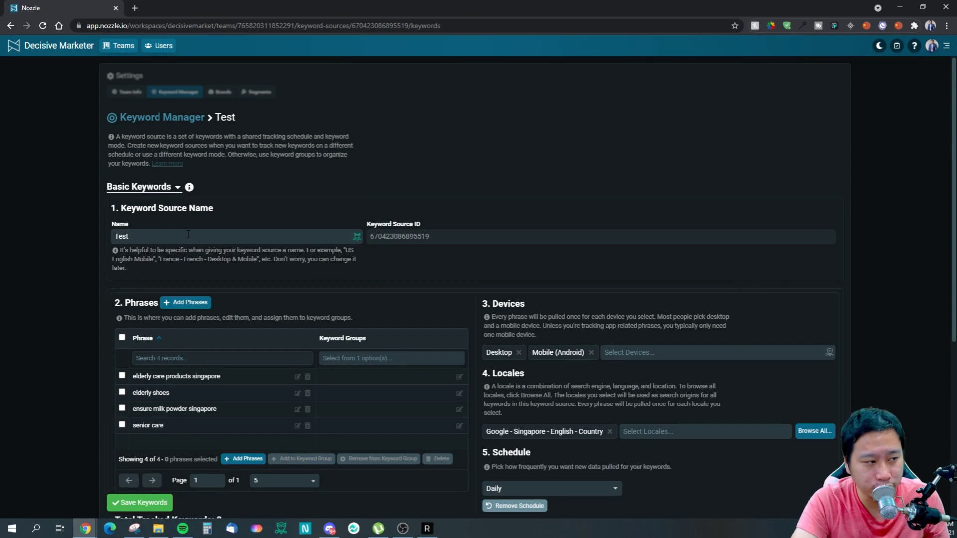
pyautogui.scroll(-1, 189, 235)
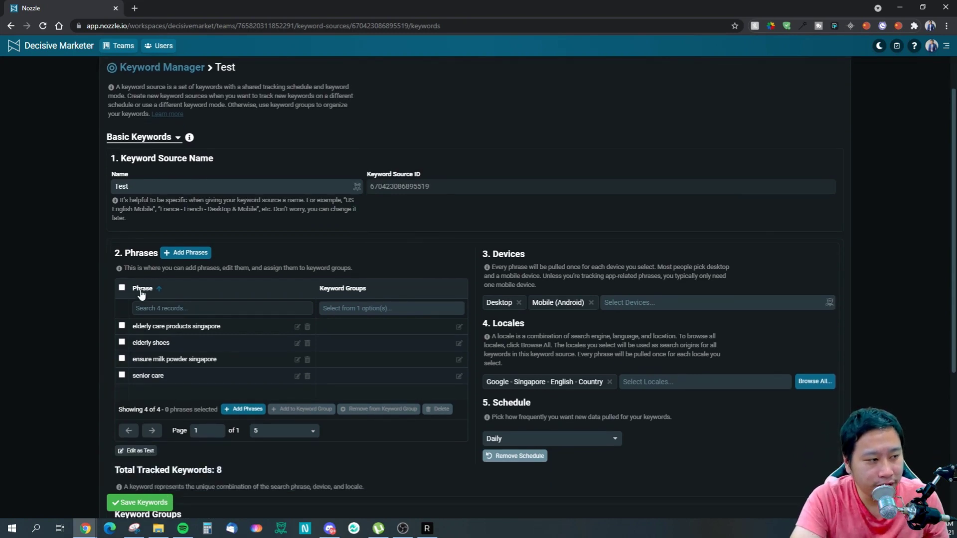
pyautogui.scroll(-2, 141, 294)
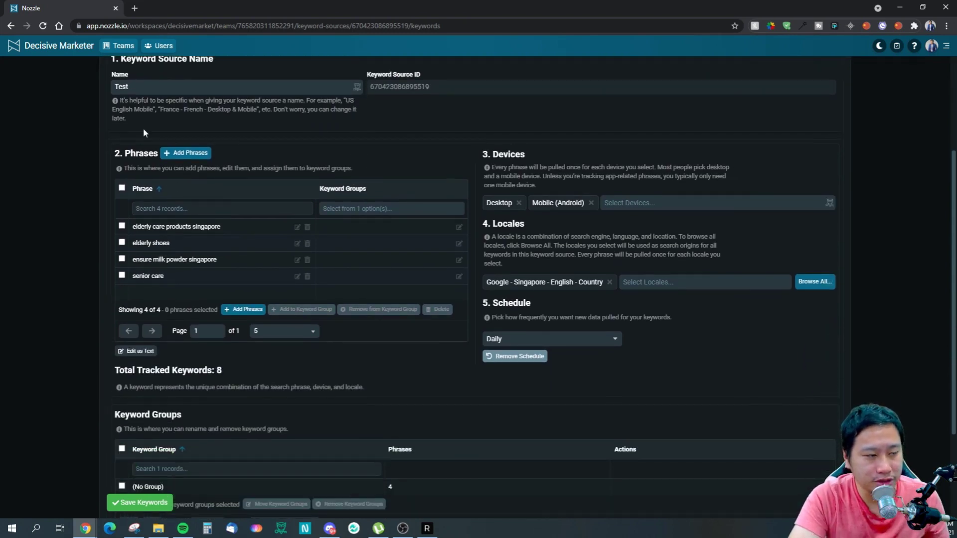
pyautogui.scroll(2, 144, 133)
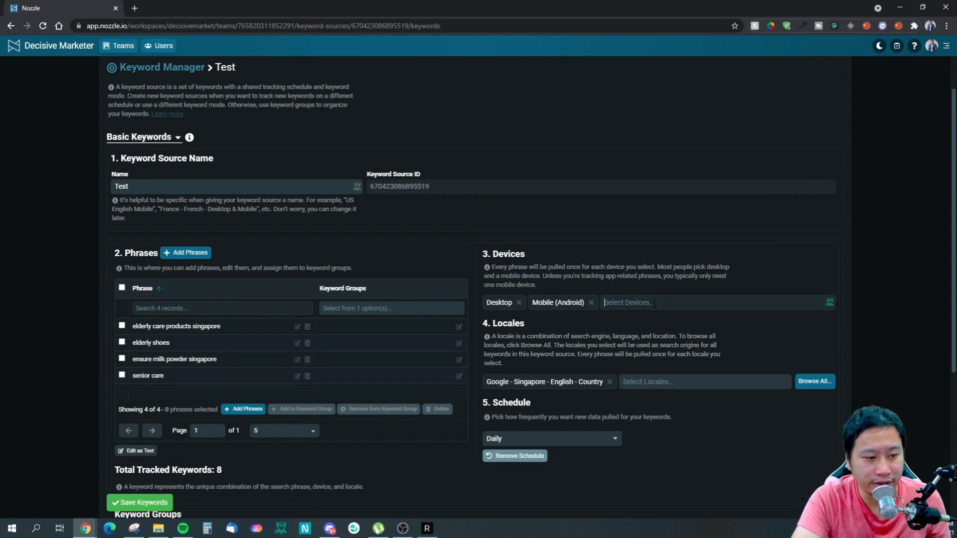
pyautogui.click(693, 302)
pyautogui.press('Escape')
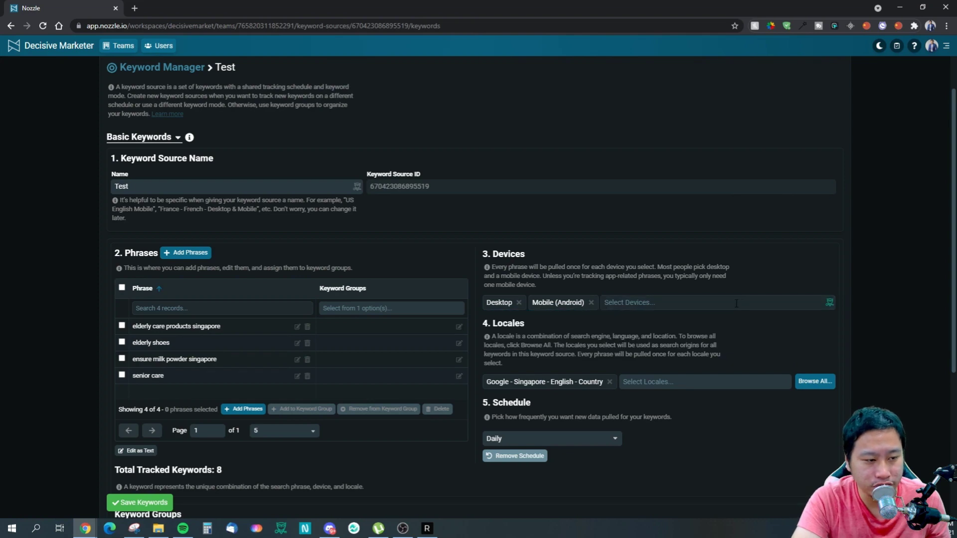
pyautogui.click(656, 302)
pyautogui.write('s')
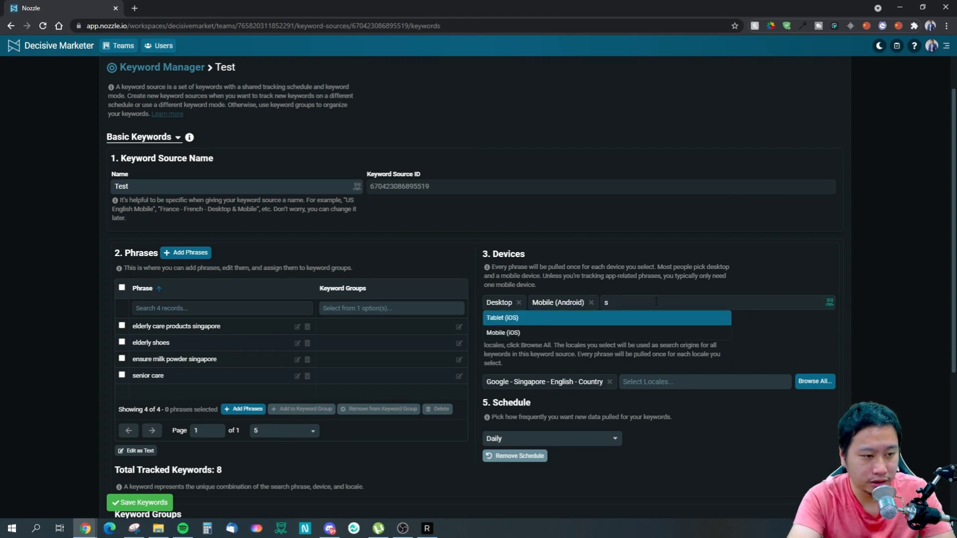
pyautogui.press('BackSpace')
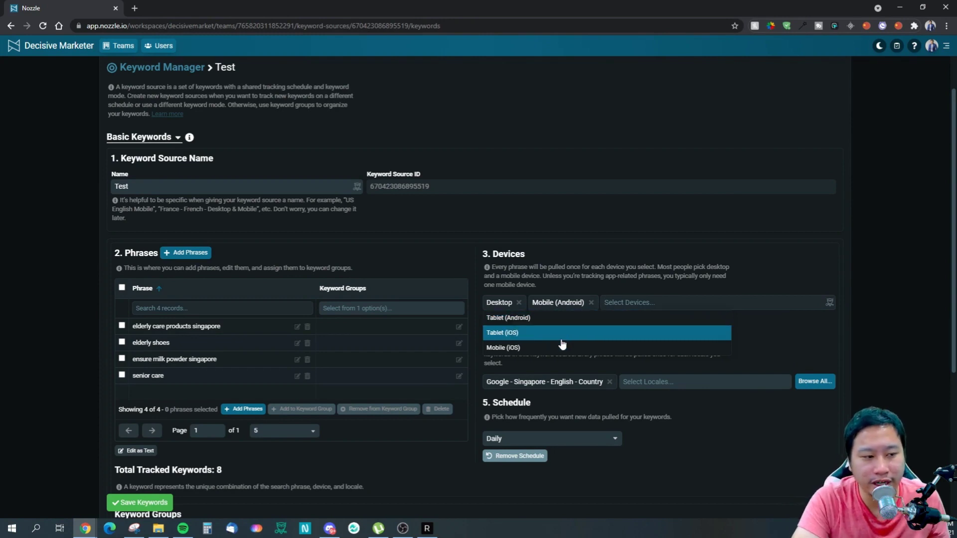
pyautogui.click(919, 235)
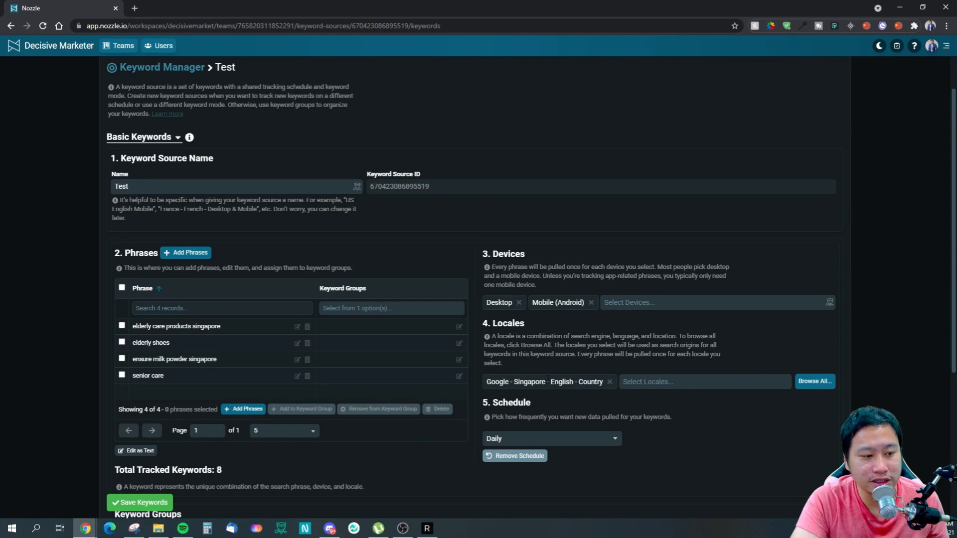
pyautogui.click(641, 382)
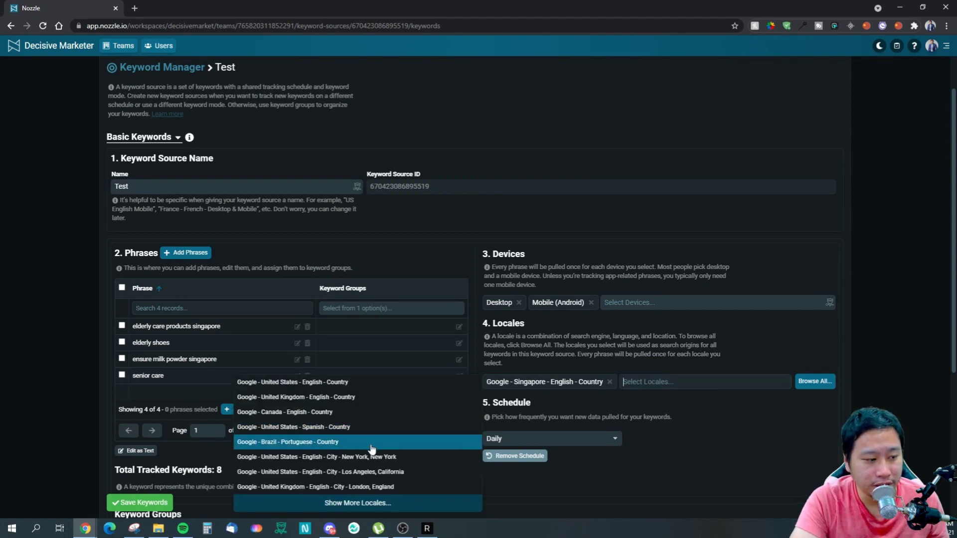
pyautogui.click(408, 500)
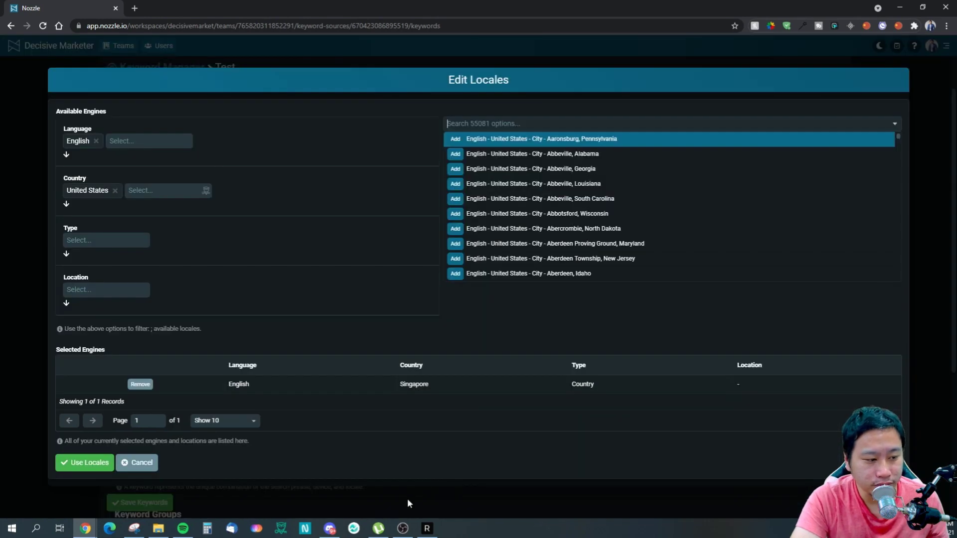
pyautogui.click(89, 240)
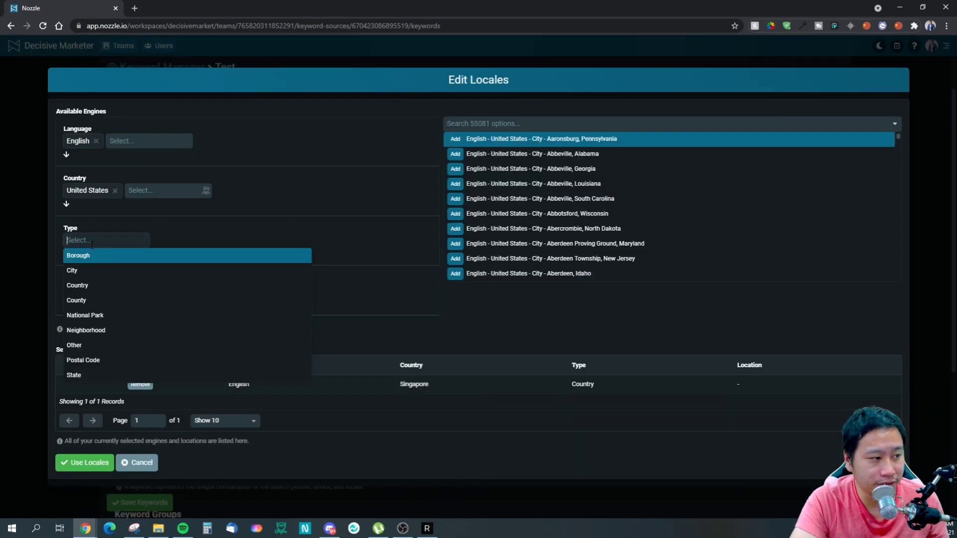
pyautogui.click(88, 272)
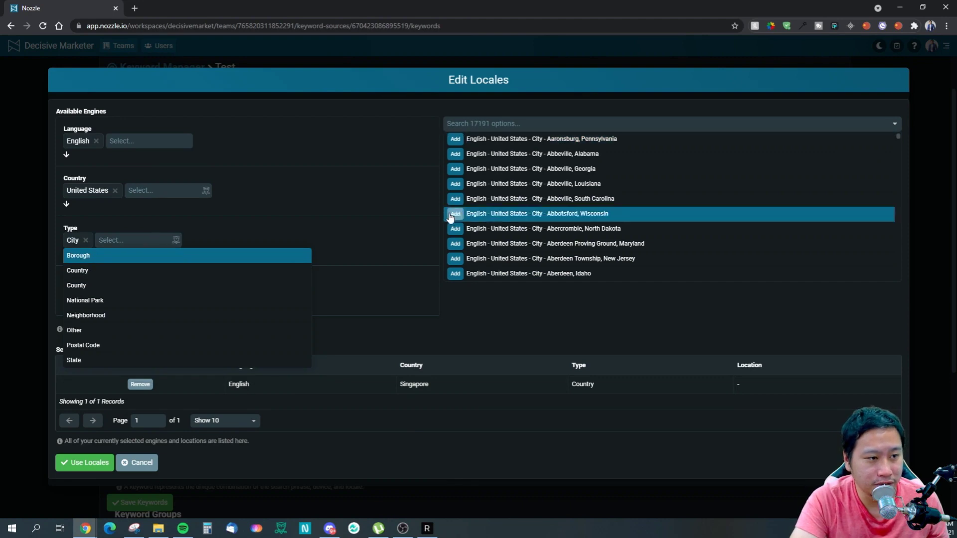
pyautogui.click(263, 229)
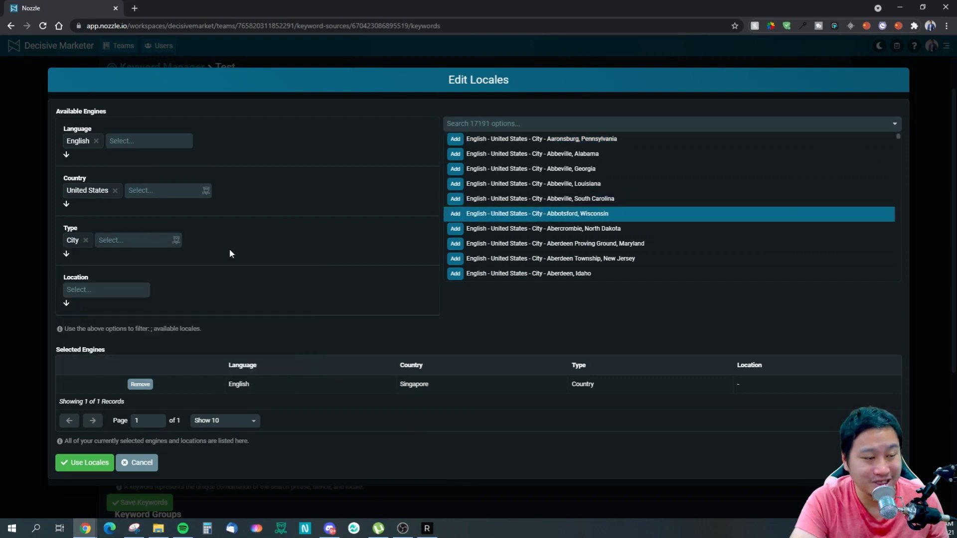
pyautogui.click(102, 287)
pyautogui.click(344, 241)
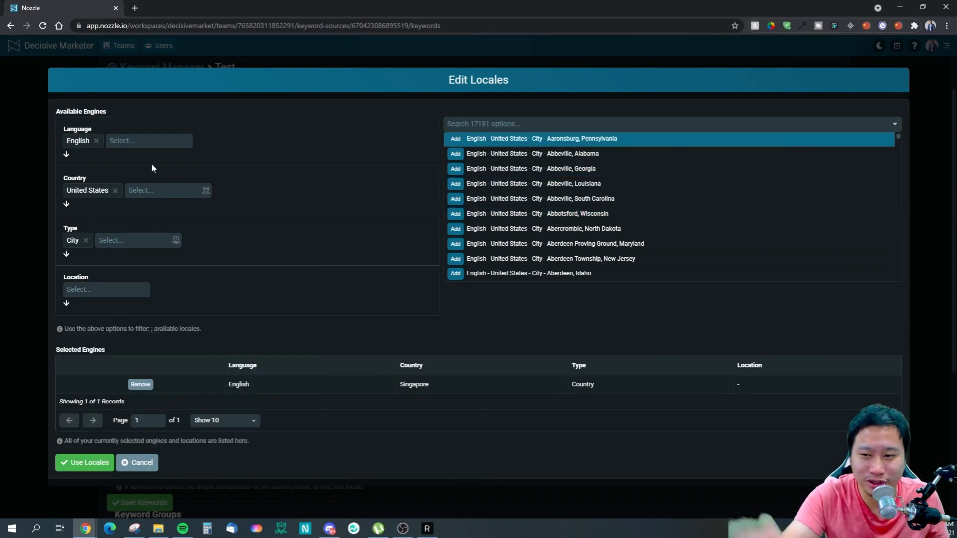
pyautogui.click(85, 241)
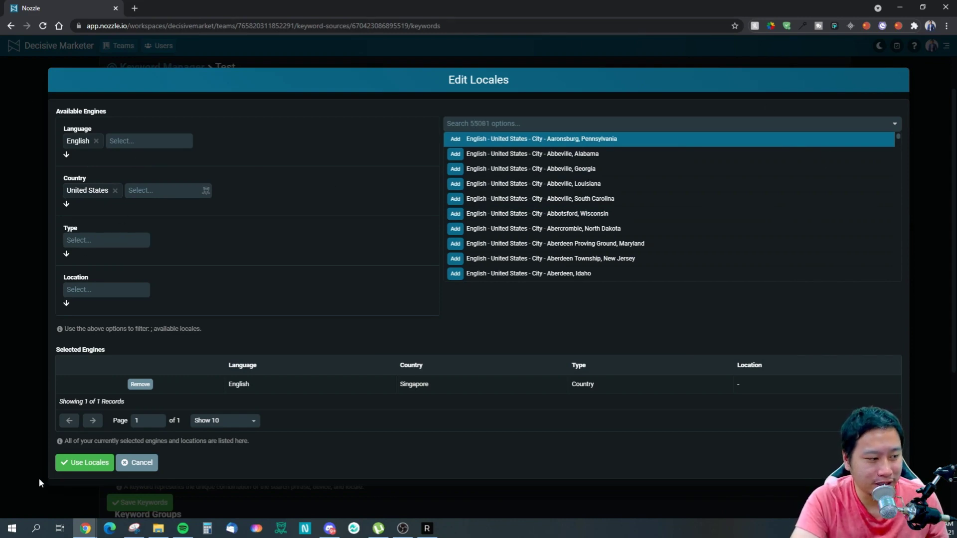
pyautogui.click(142, 463)
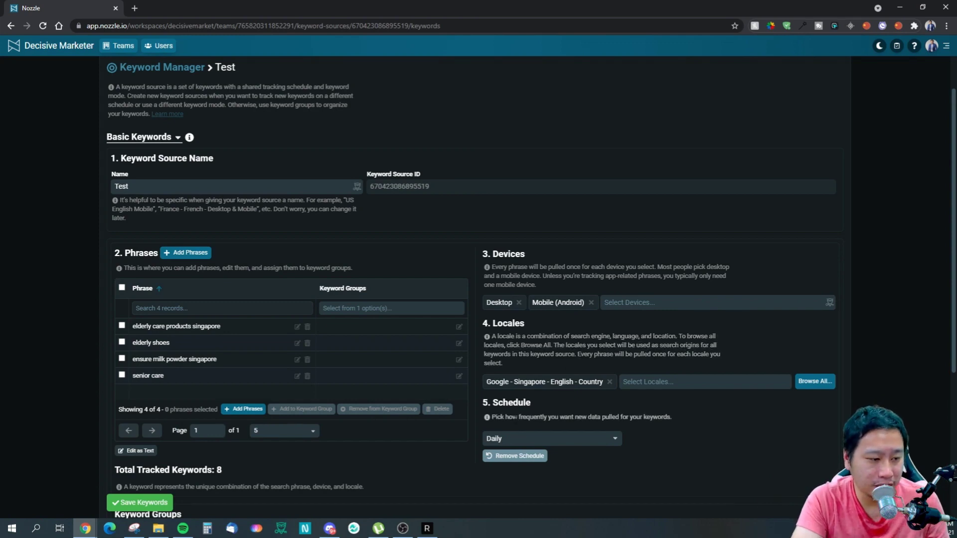
pyautogui.scroll(-2, 368, 388)
pyautogui.scroll(-1, 367, 383)
pyautogui.click(524, 290)
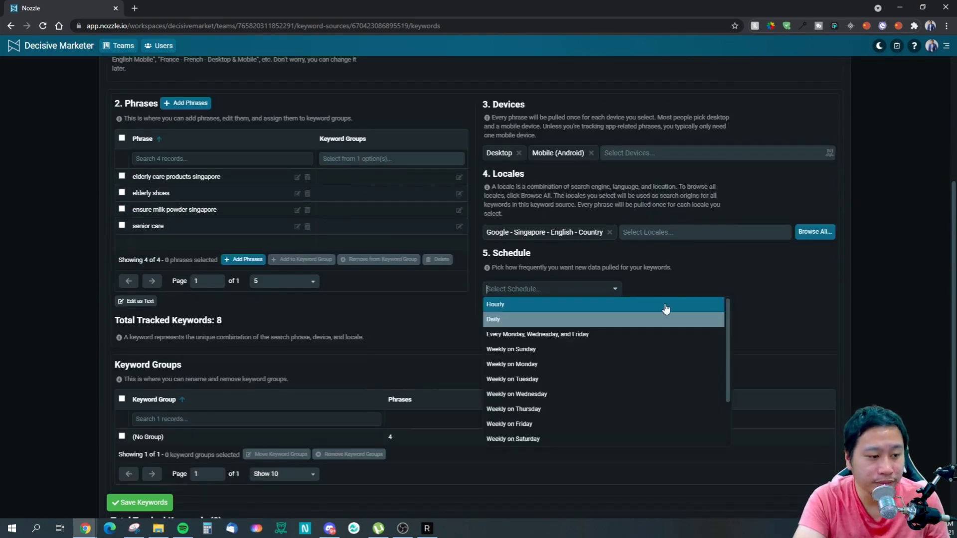
pyautogui.click(710, 319)
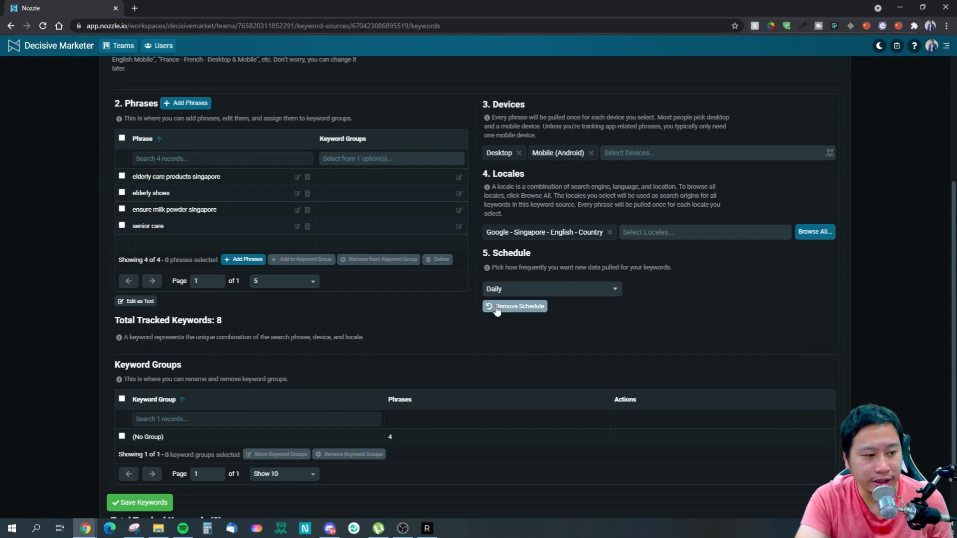
pyautogui.click(530, 286)
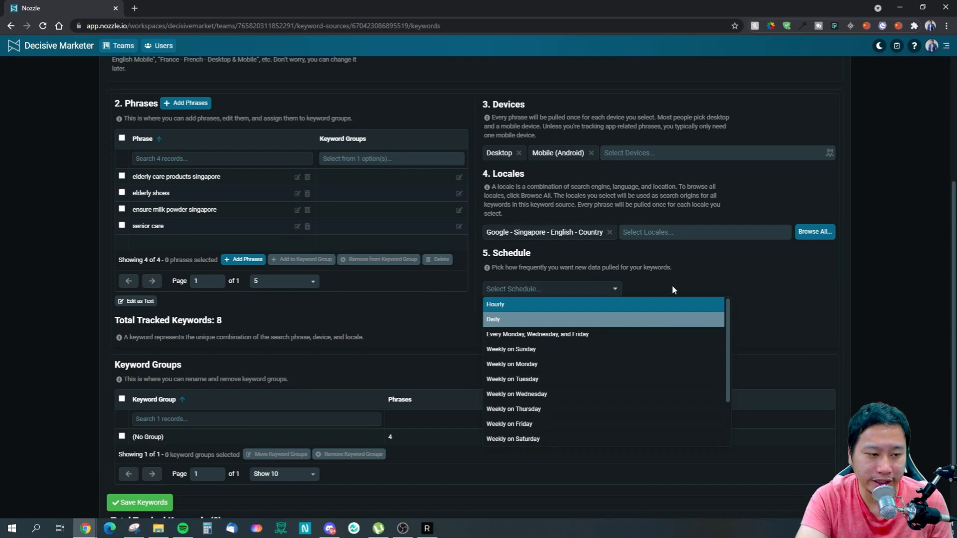
pyautogui.click(580, 285)
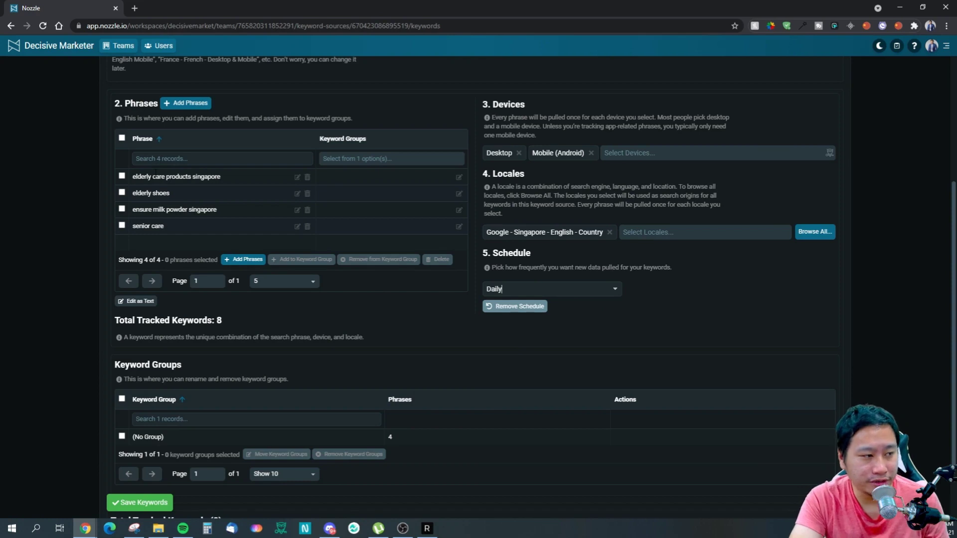
pyautogui.scroll(-1, 249, 209)
pyautogui.scroll(3, 370, 229)
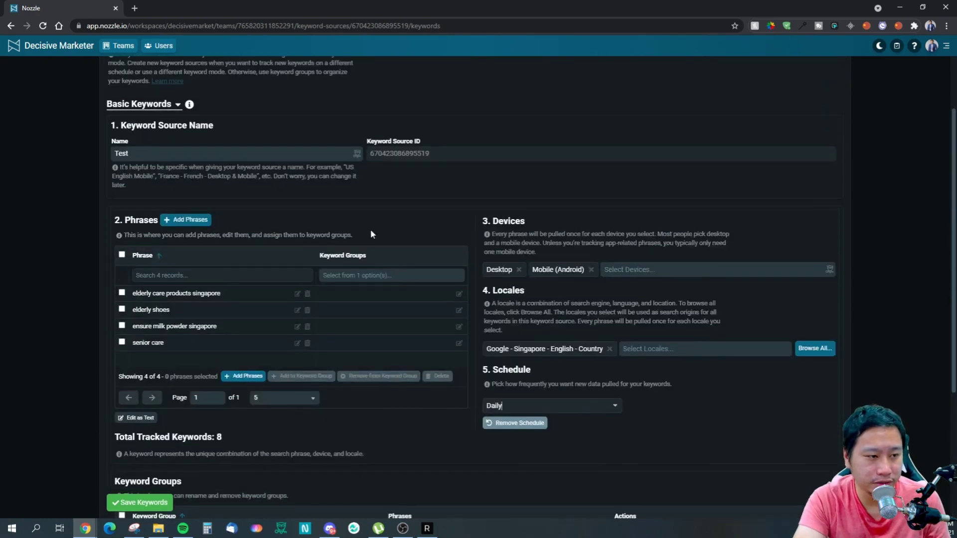
pyautogui.scroll(-2, 403, 299)
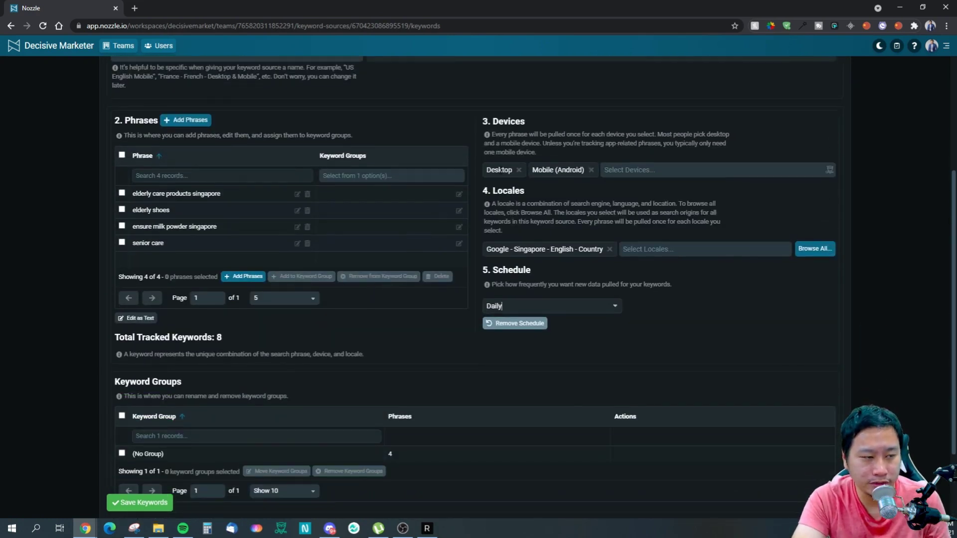
pyautogui.scroll(-2, 346, 317)
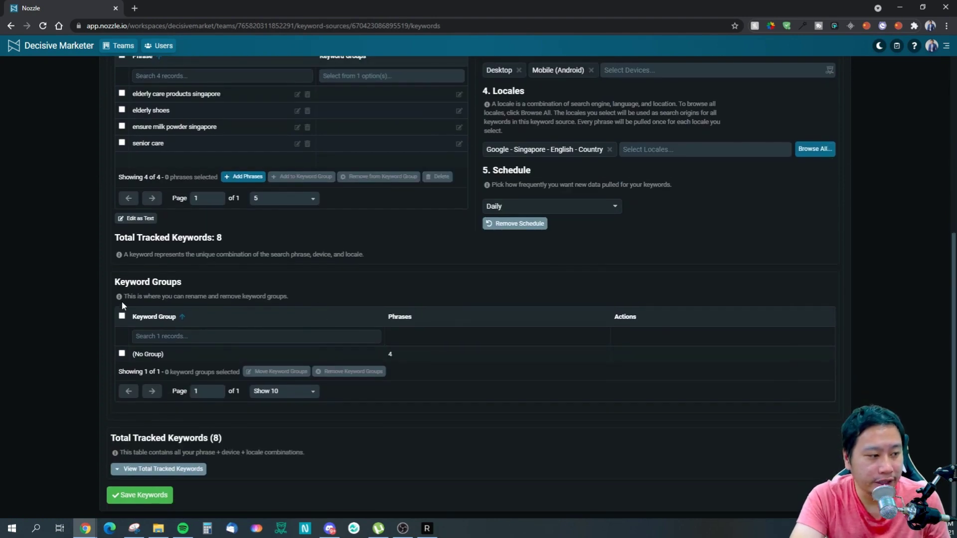
pyautogui.click(143, 336)
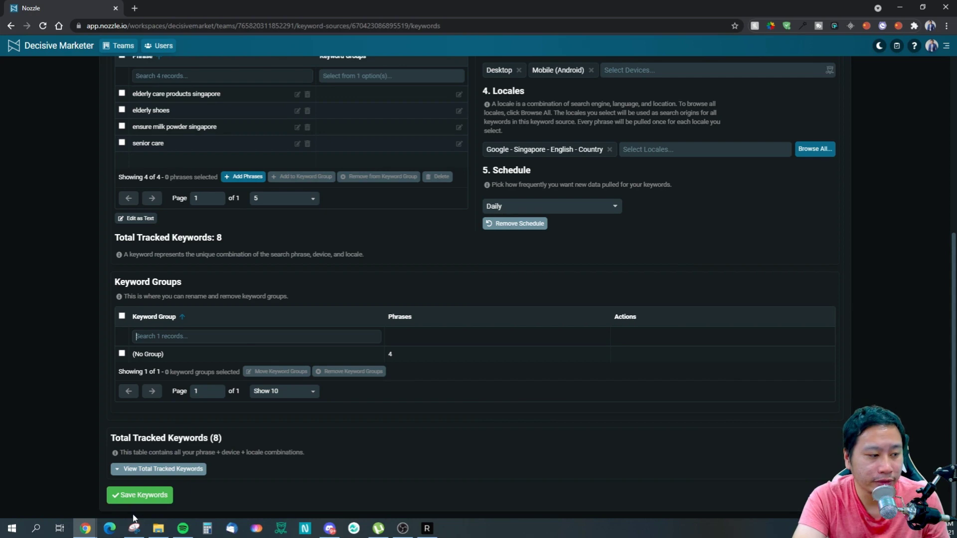
pyautogui.scroll(6, 812, 287)
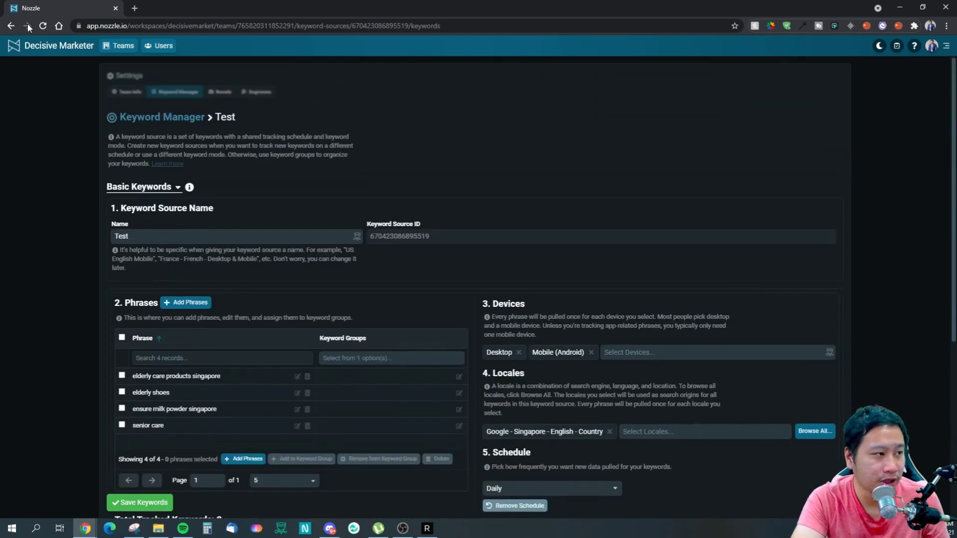
# Open the Brands settings, start a new brand, and back out to the brands list without choosing a type.
pyautogui.click(12, 26)
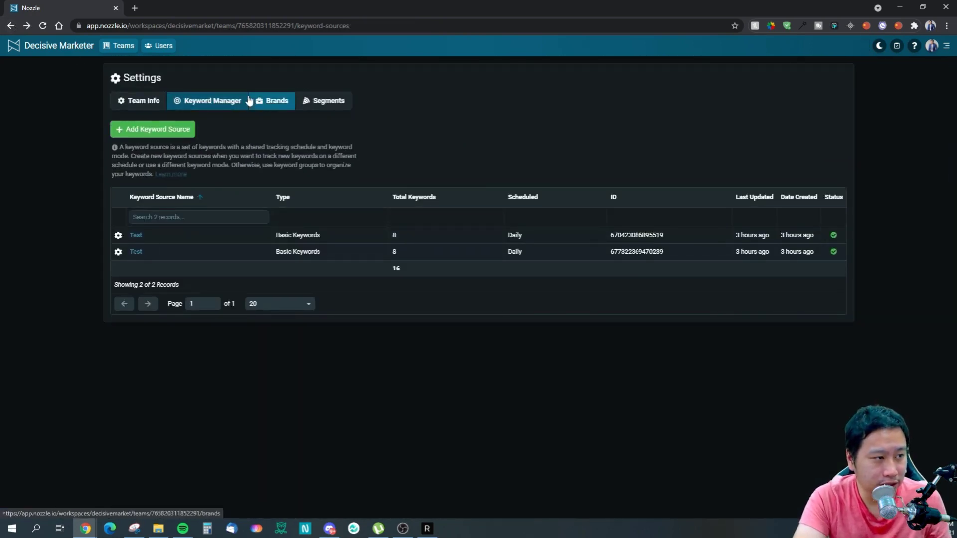
pyautogui.click(278, 102)
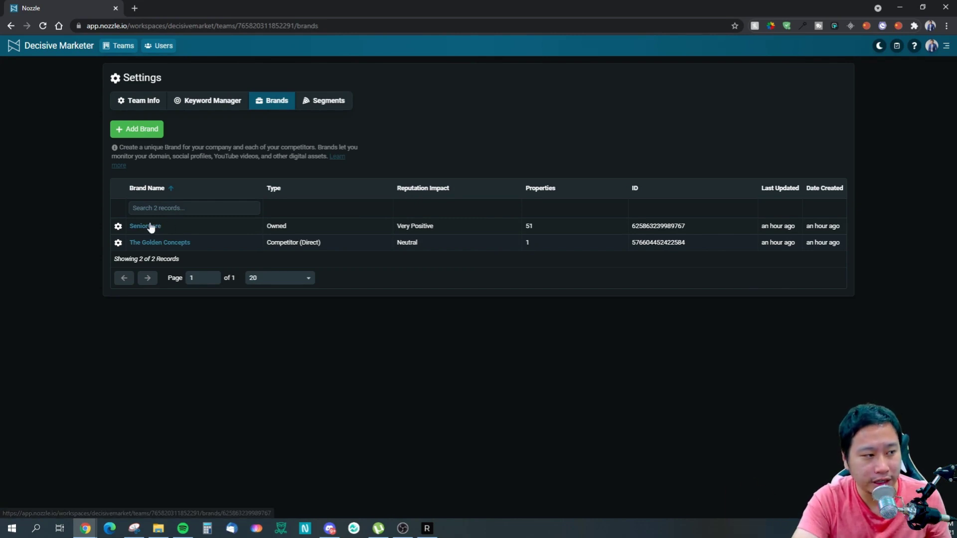
pyautogui.click(158, 139)
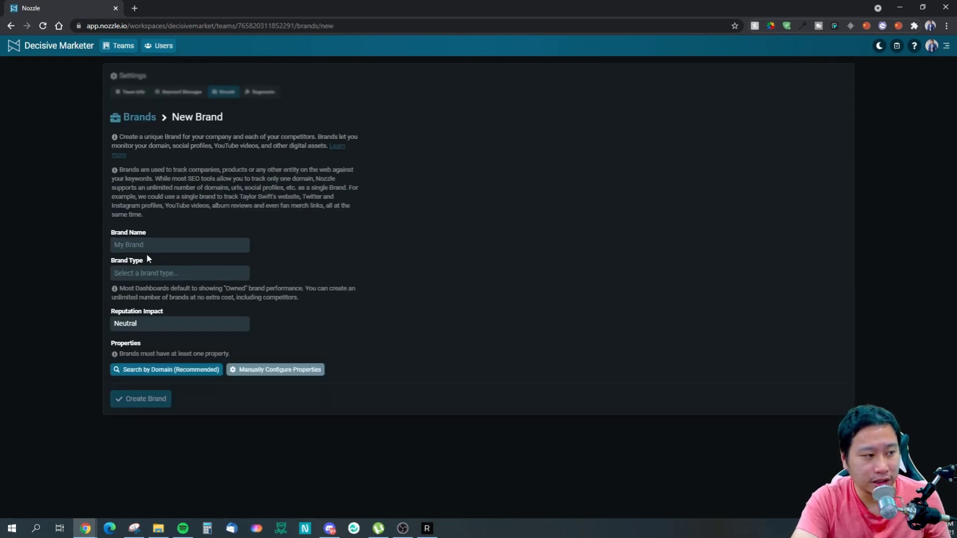
pyautogui.click(161, 273)
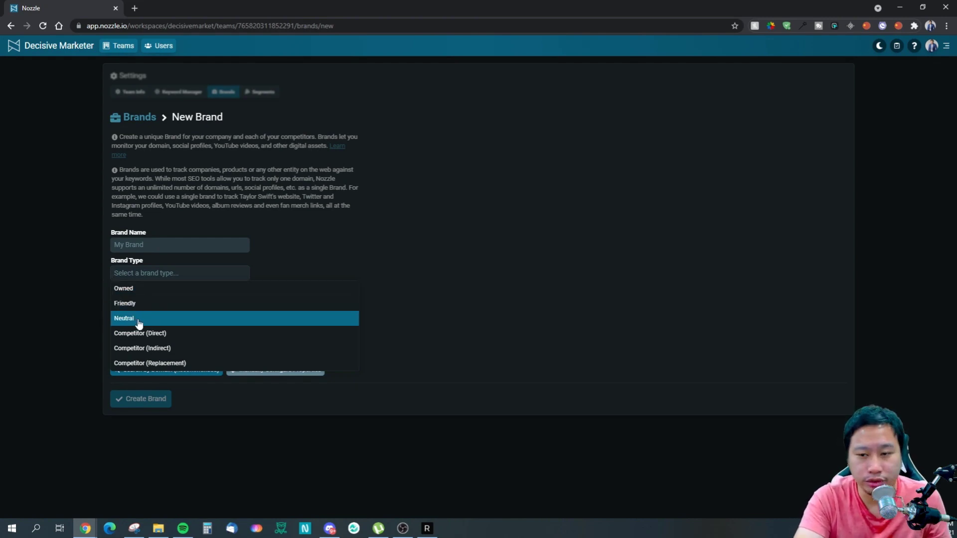
pyautogui.click(173, 68)
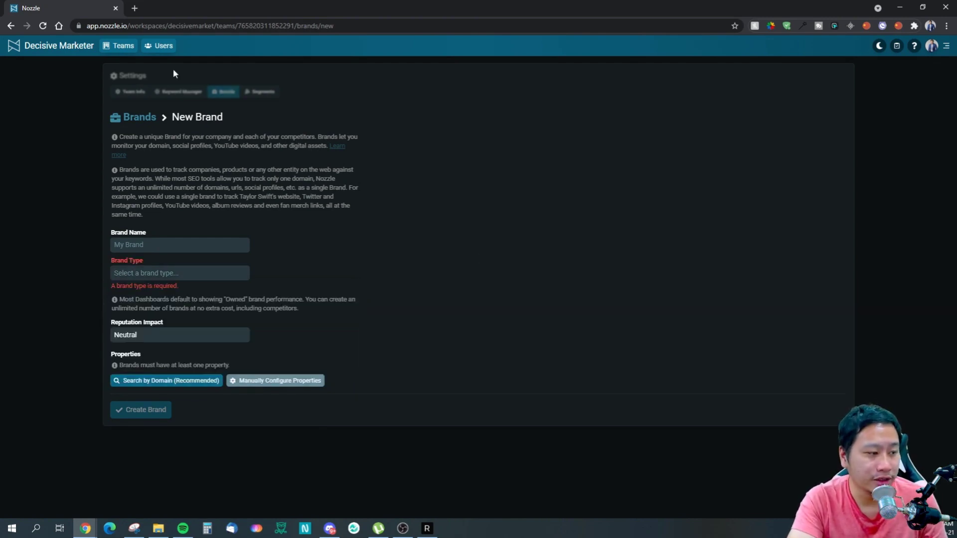
pyautogui.click(11, 26)
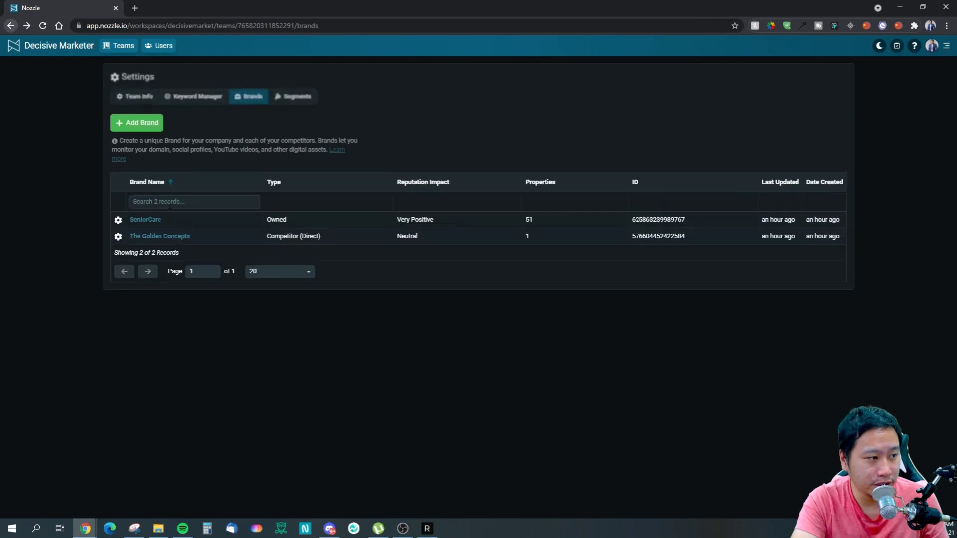
# Open SeniorCare's brand settings, keep it Owned, and Quick Add a new property.
pyautogui.click(147, 228)
pyautogui.click(175, 272)
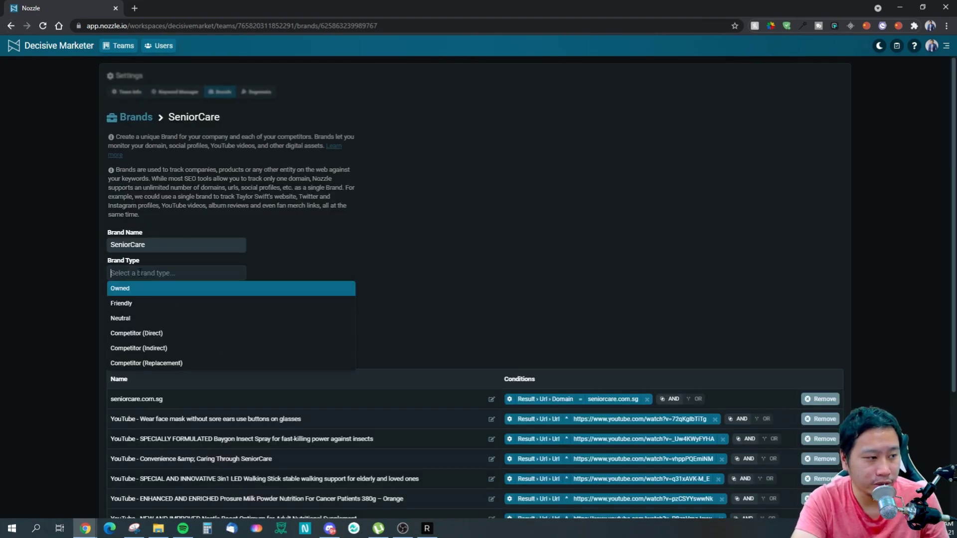
pyautogui.click(463, 275)
pyautogui.scroll(-2, 220, 298)
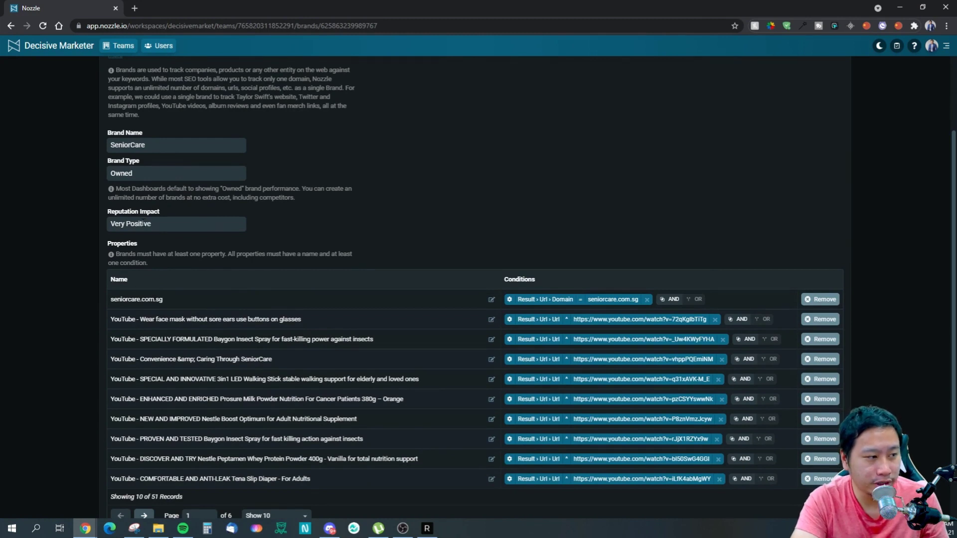
pyautogui.moveTo(113, 212); pyautogui.dragTo(183, 210)
pyautogui.click(391, 241)
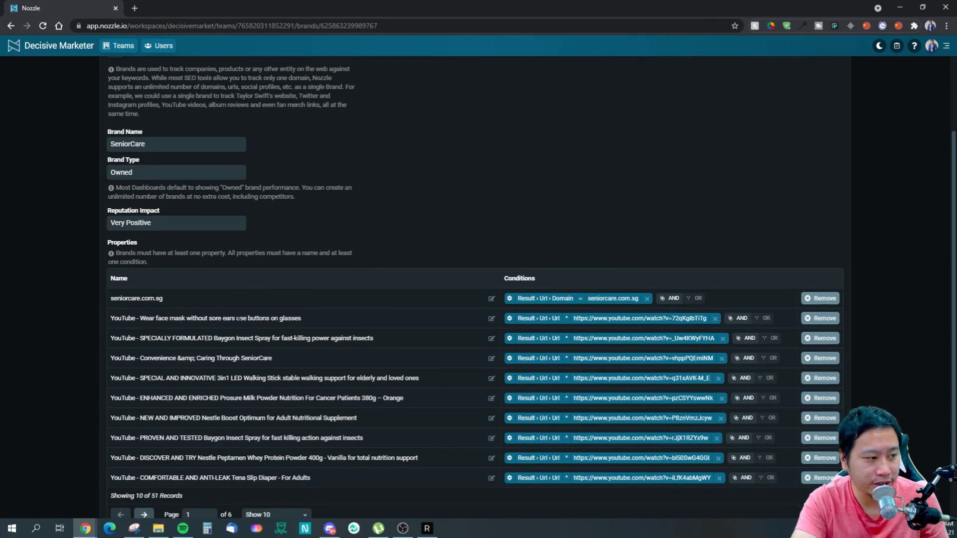
pyautogui.scroll(-1, 238, 318)
pyautogui.scroll(2, 122, 321)
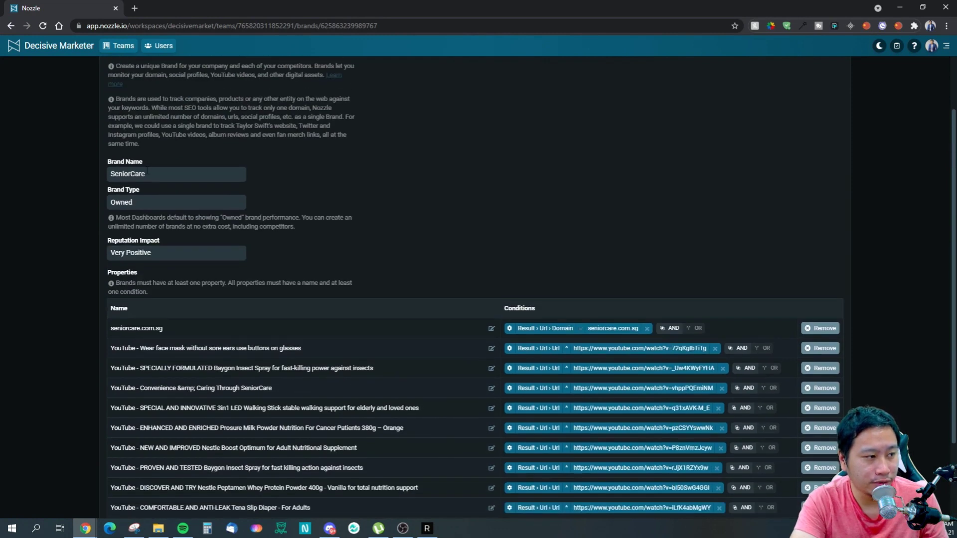
pyautogui.scroll(-2, 51, 288)
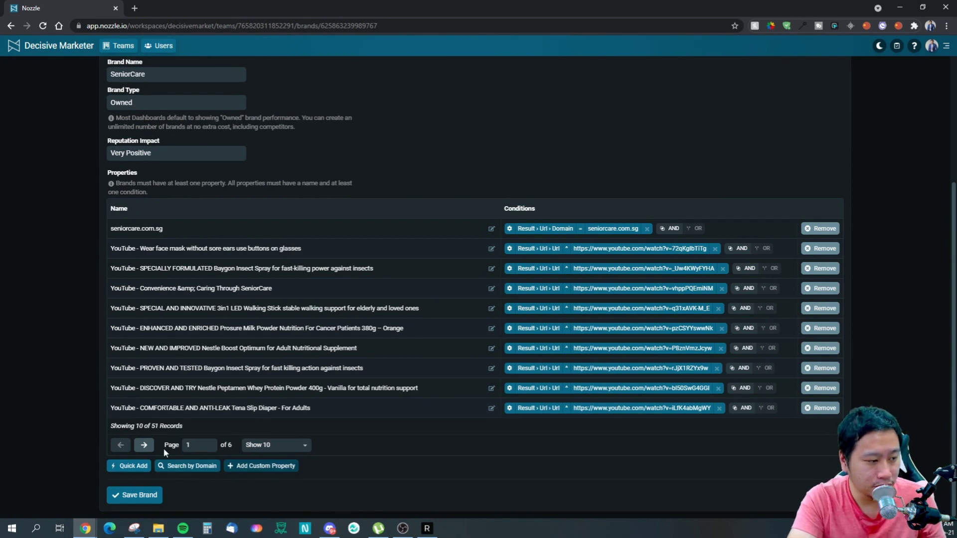
pyautogui.click(130, 468)
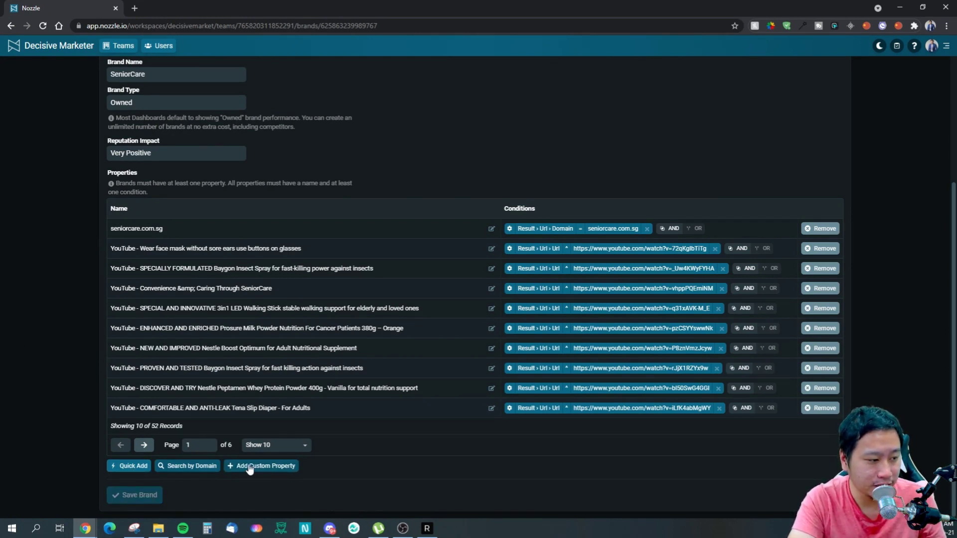
# Browse the property source types like Amazon Storefront, Domain and Facebook without choosing one.
pyautogui.click(128, 466)
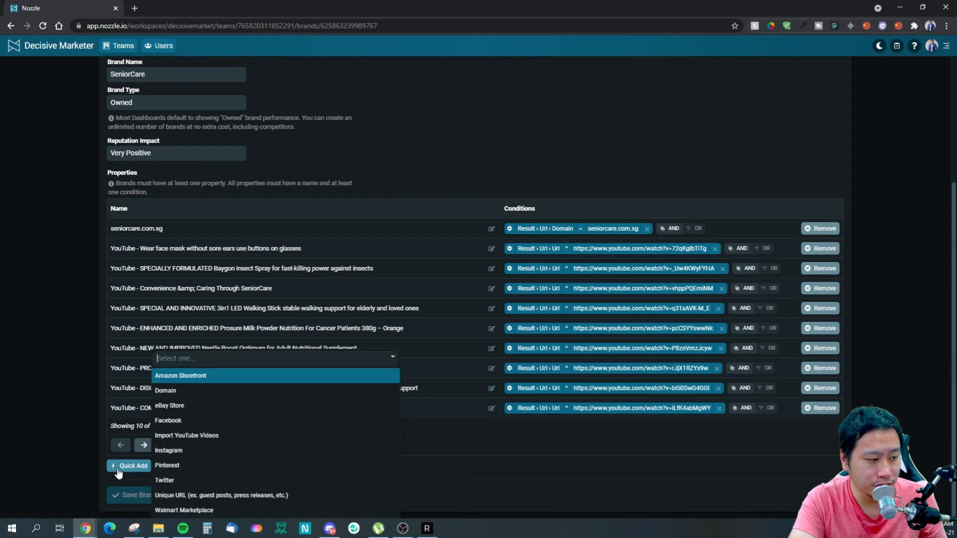
pyautogui.click(83, 470)
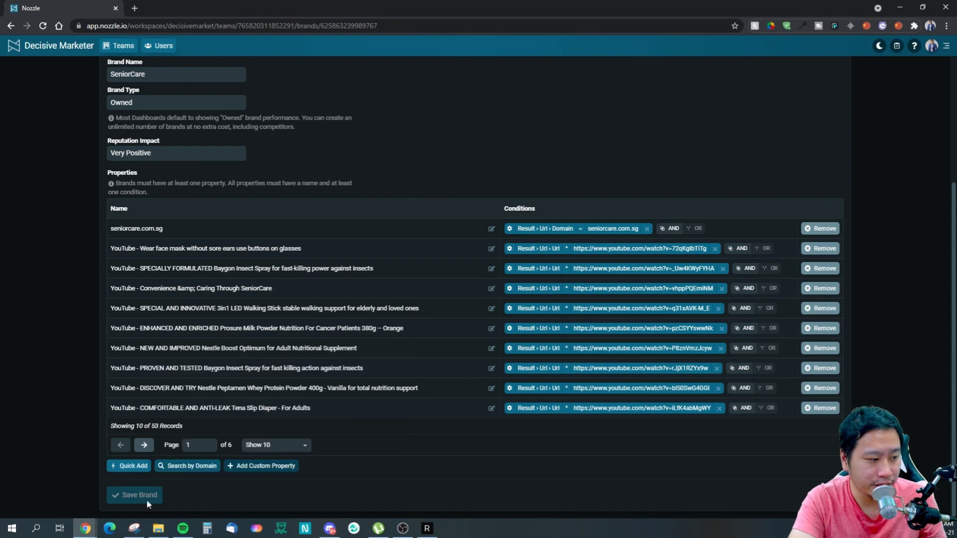
pyautogui.click(119, 468)
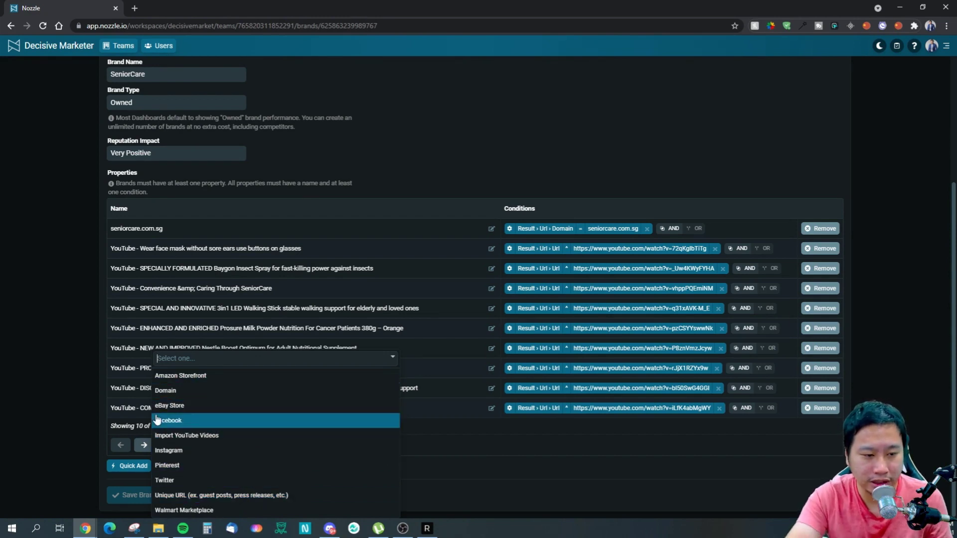
pyautogui.click(37, 385)
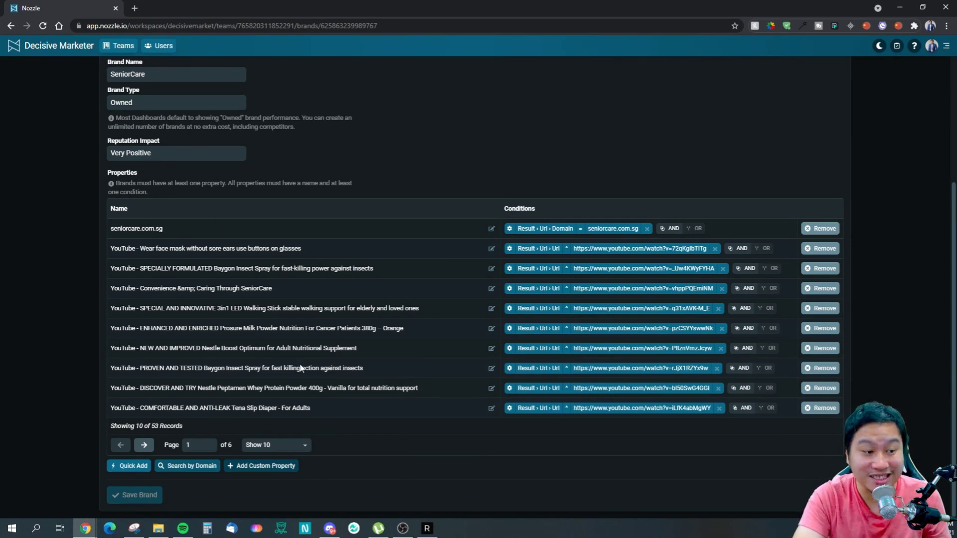
pyautogui.scroll(3, 478, 287)
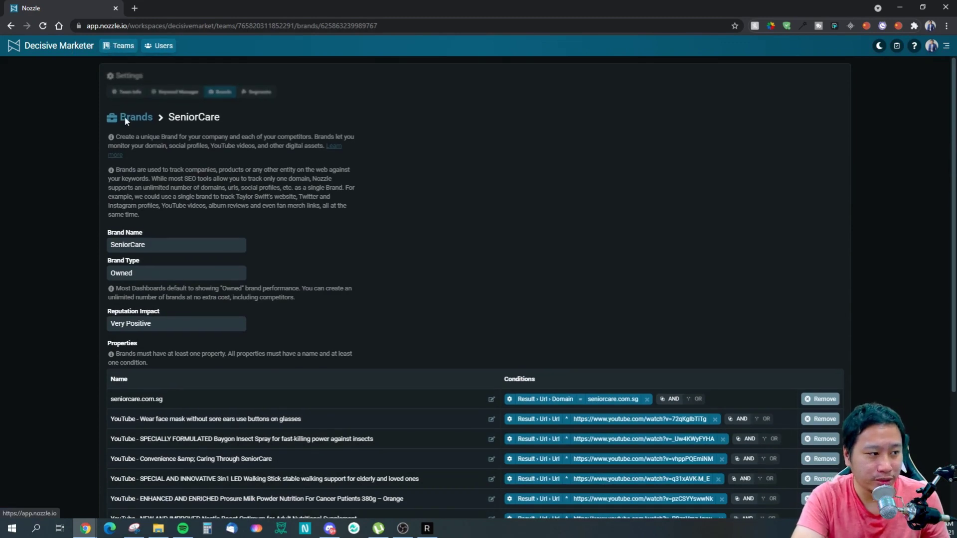
# Open Segments settings and scroll the 84 built-in segments, highlighting the App segment's description.
pyautogui.click(311, 113)
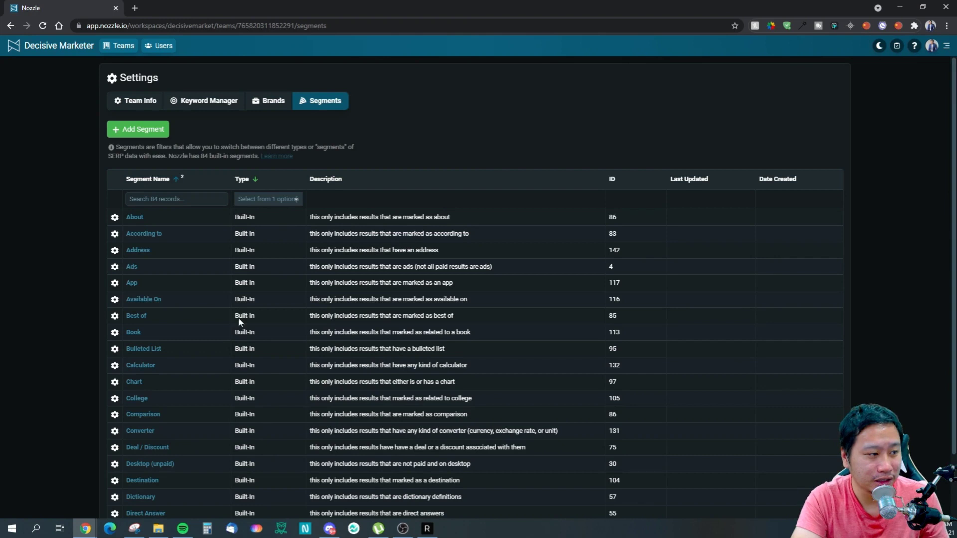
pyautogui.scroll(-2, 206, 340)
pyautogui.scroll(2, 274, 373)
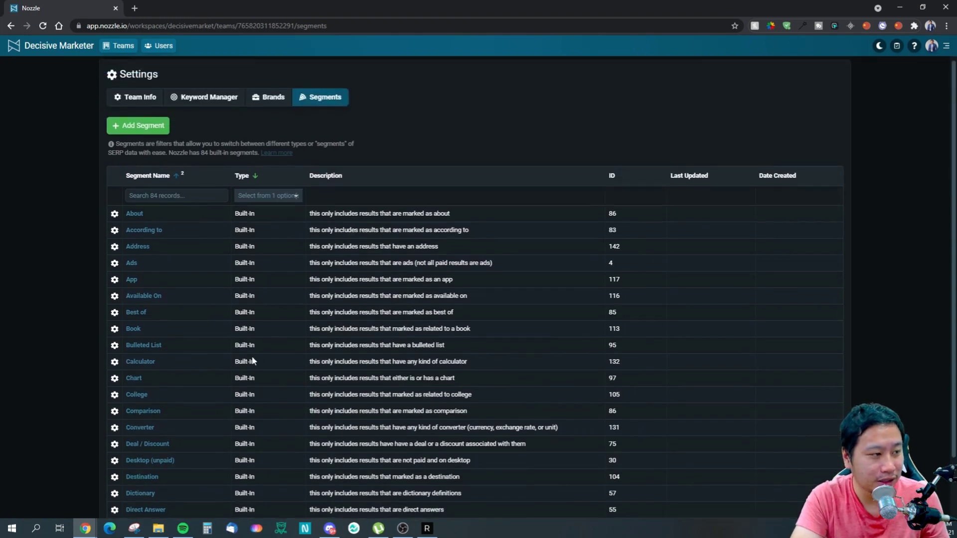
pyautogui.scroll(-1, 170, 308)
pyautogui.scroll(1, 196, 271)
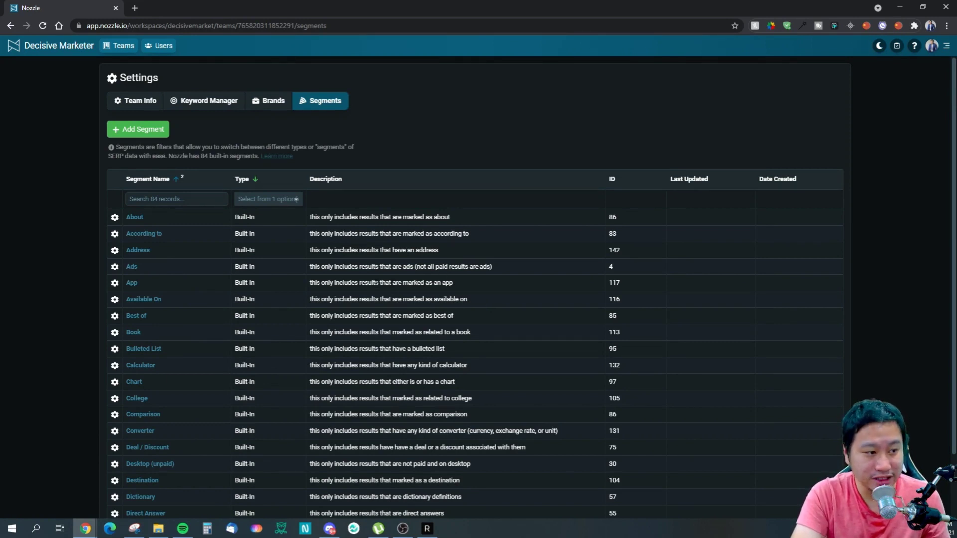
pyautogui.moveTo(379, 283); pyautogui.dragTo(461, 283)
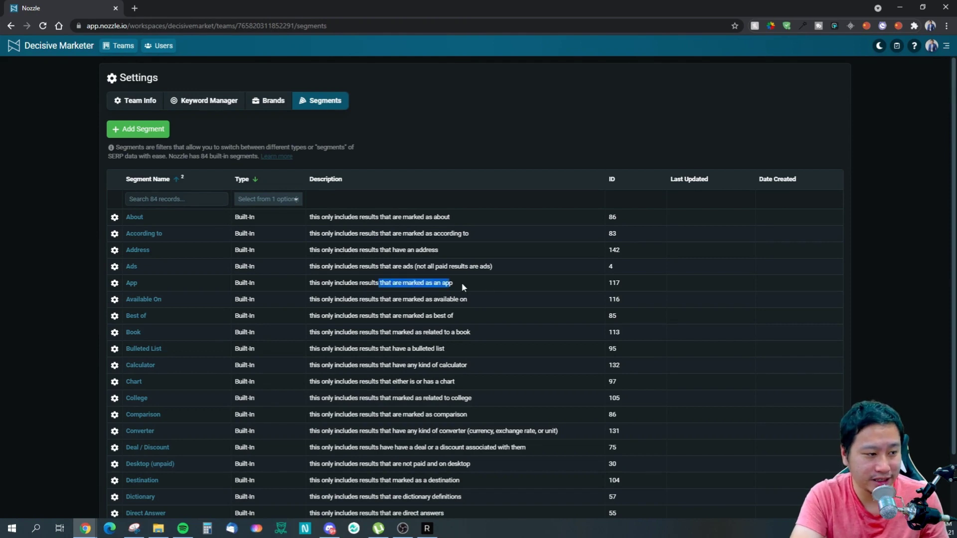
pyautogui.click(463, 283)
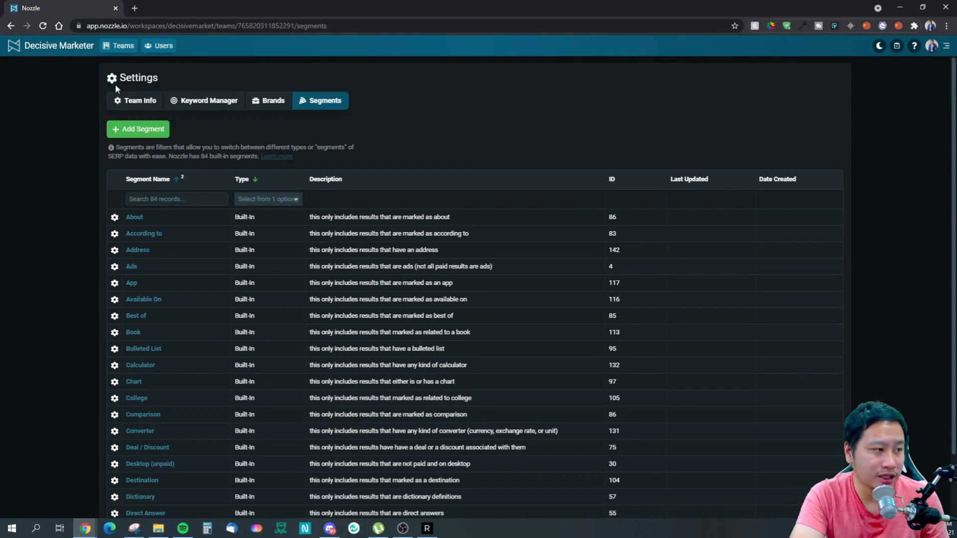
# Open SeniorCare's dashboards from the Teams page and set the Rollup to Brand.
pyautogui.click(75, 46)
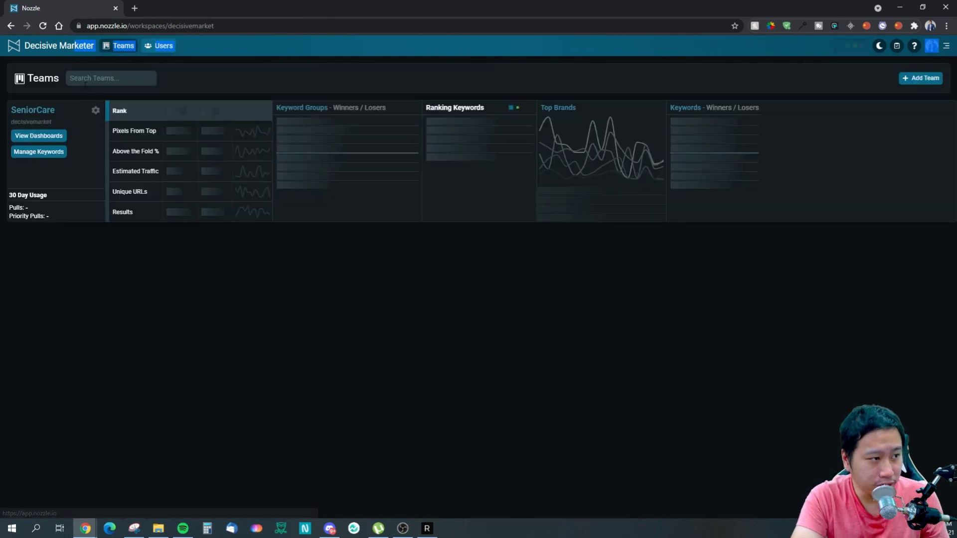
pyautogui.click(38, 136)
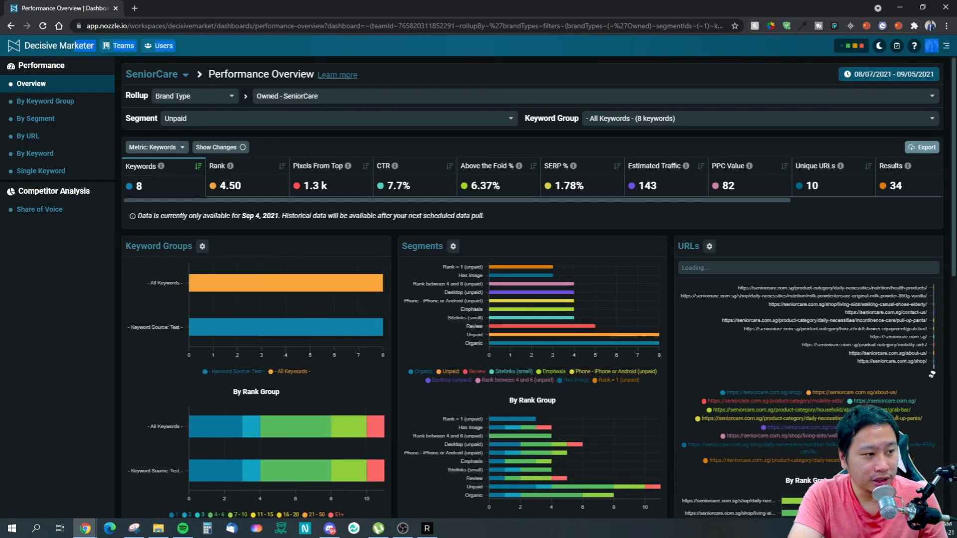
pyautogui.click(206, 97)
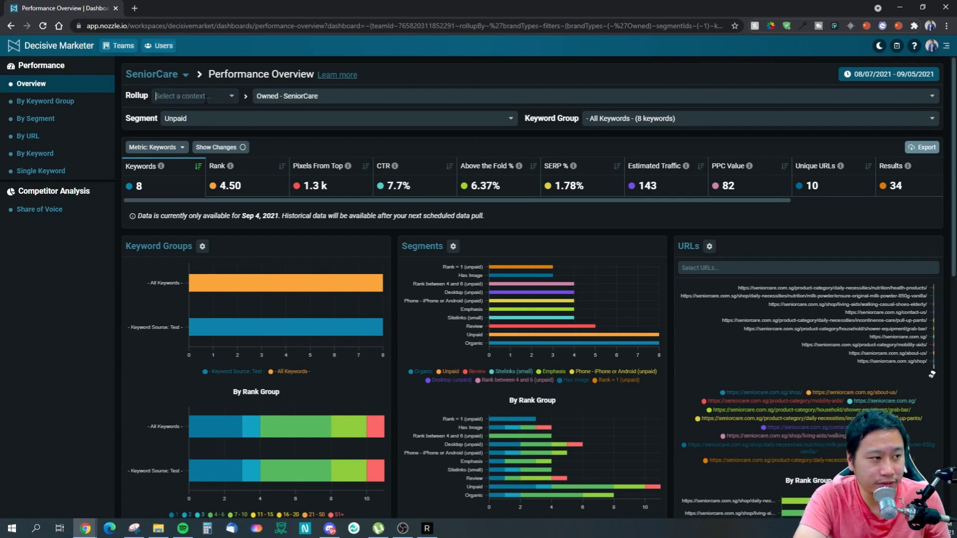
pyautogui.click(277, 111)
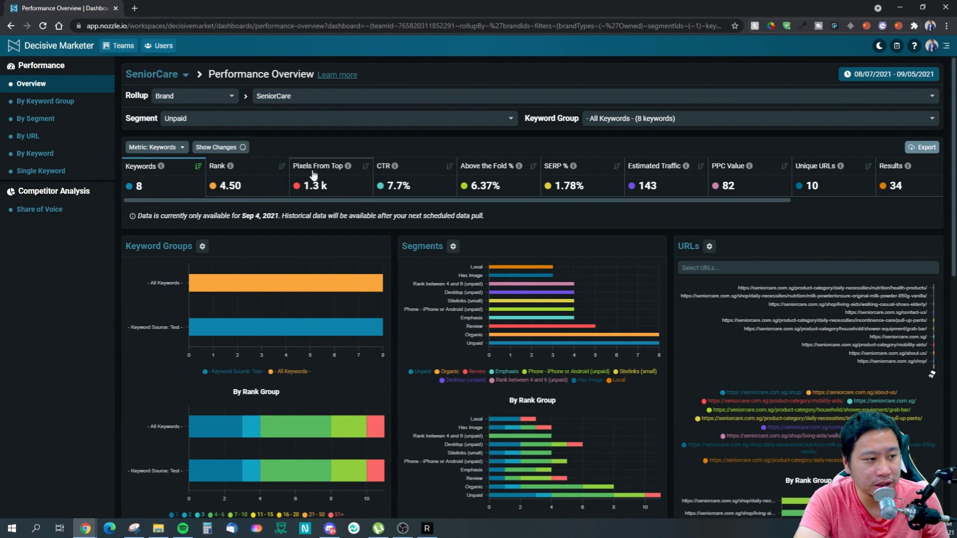
pyautogui.moveTo(348, 168)
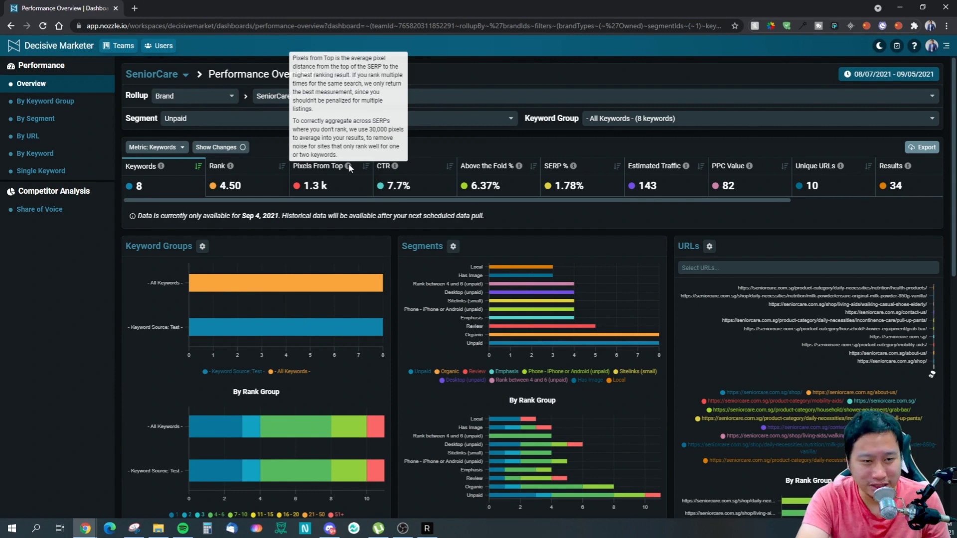
pyautogui.moveTo(521, 170)
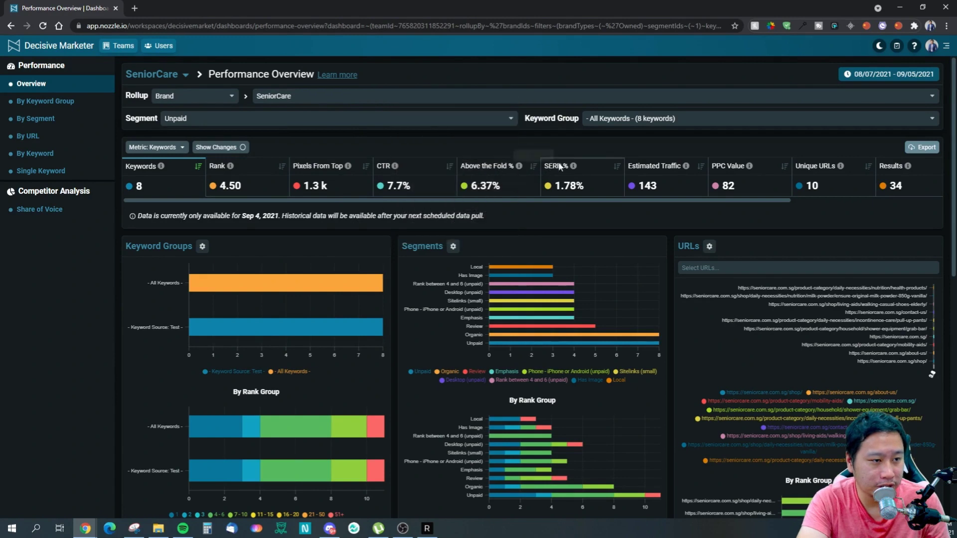
pyautogui.moveTo(573, 167)
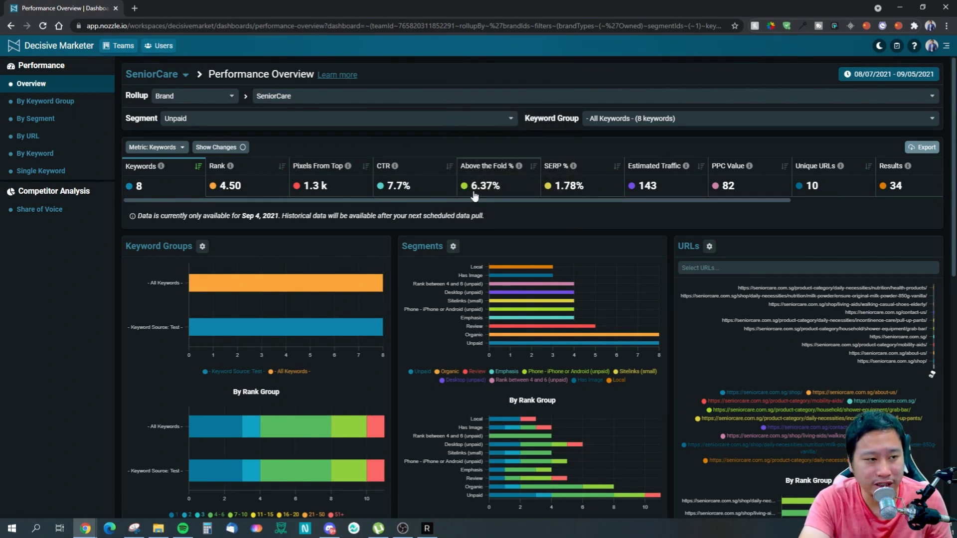
pyautogui.moveTo(397, 170)
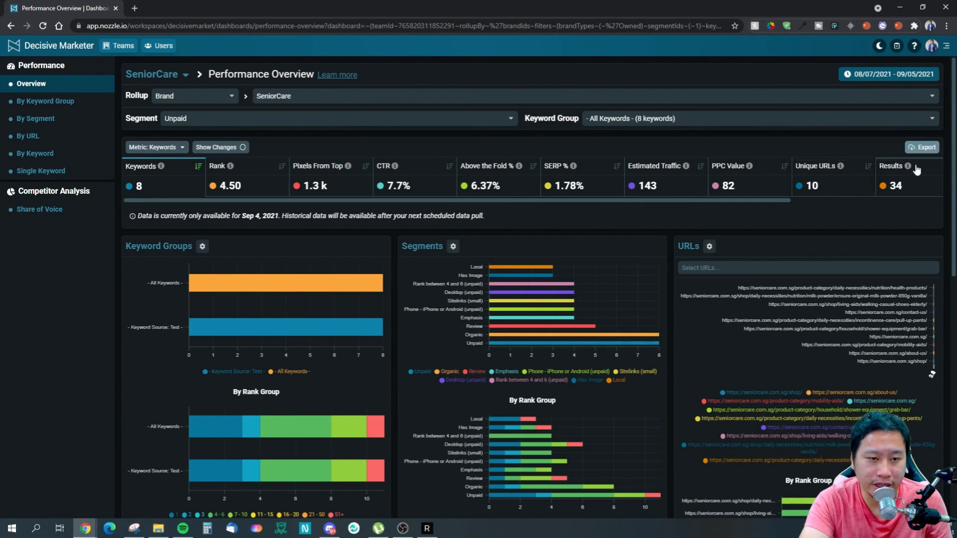
pyautogui.moveTo(909, 166)
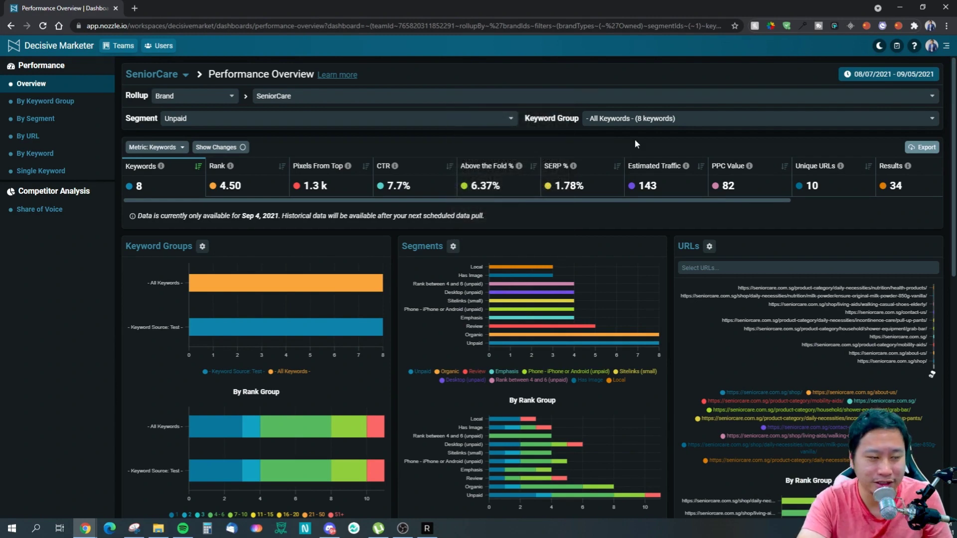
pyautogui.scroll(-3, 346, 366)
pyautogui.scroll(-2, 348, 371)
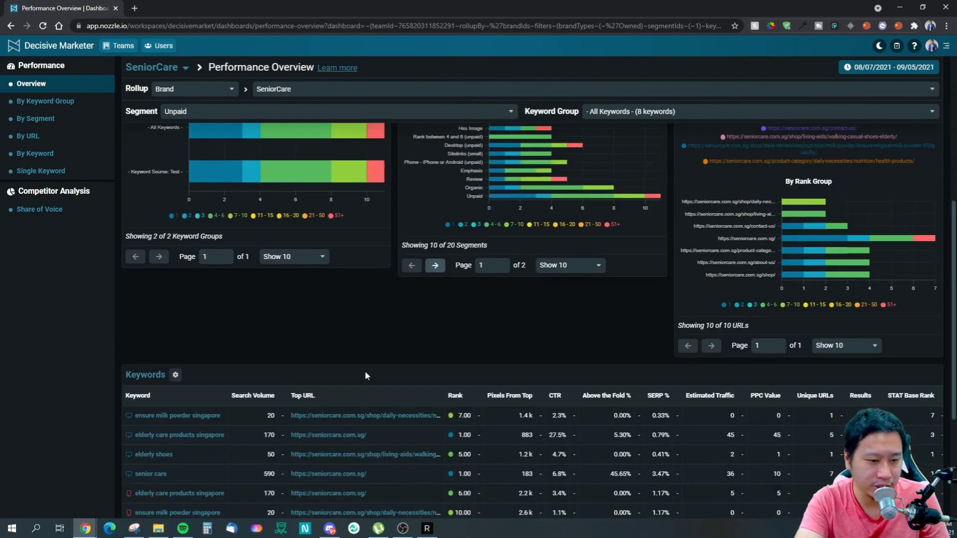
pyautogui.scroll(4, 364, 371)
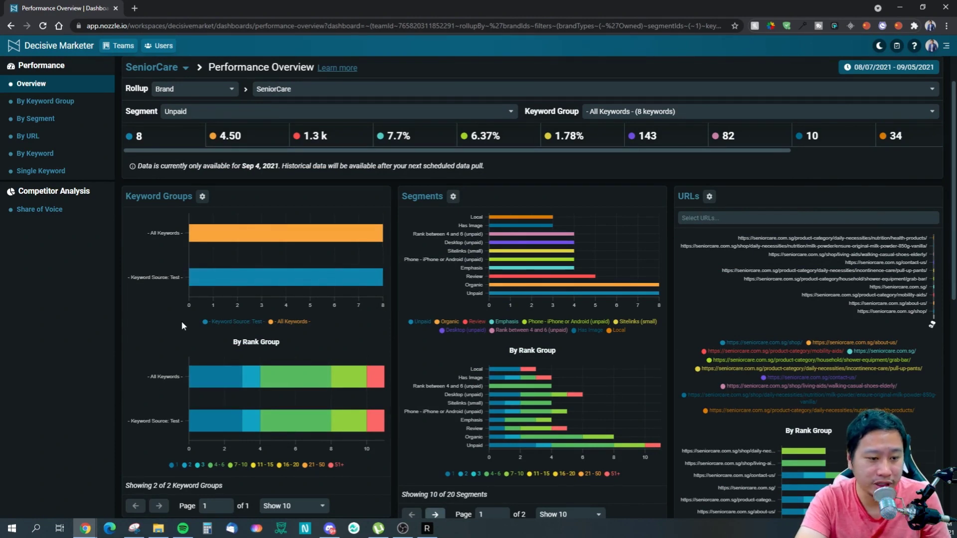
pyautogui.scroll(-2, 181, 321)
pyautogui.scroll(2, 181, 321)
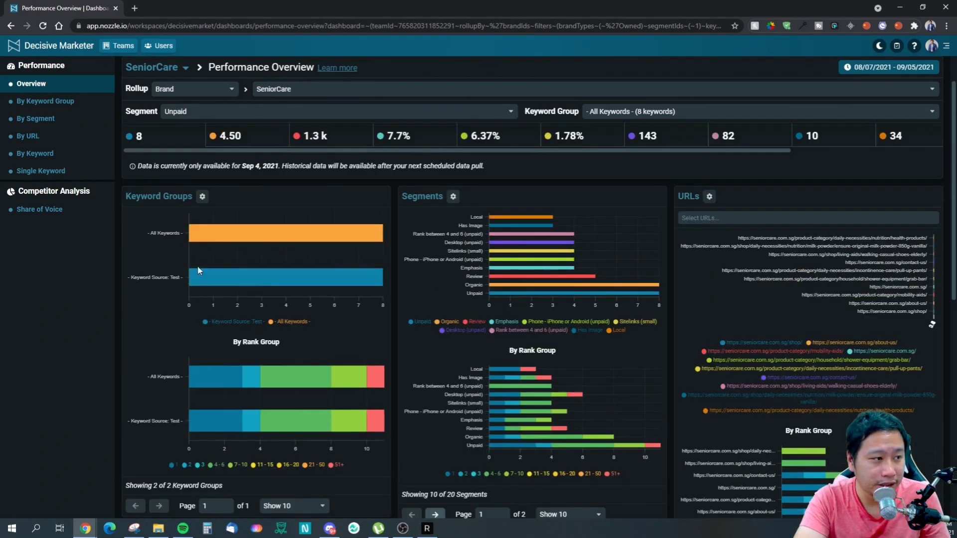
pyautogui.scroll(-2, 131, 389)
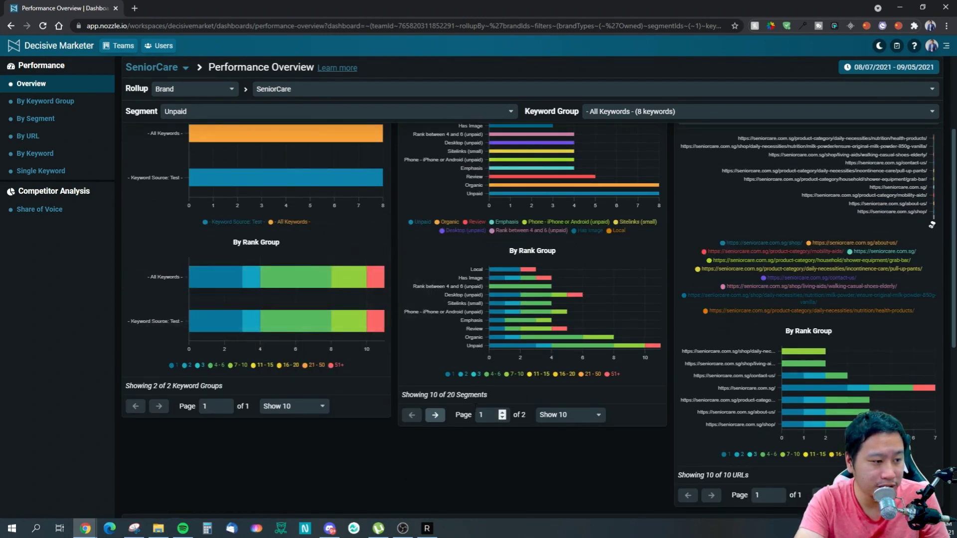
pyautogui.scroll(1, 492, 330)
pyautogui.scroll(3, 492, 330)
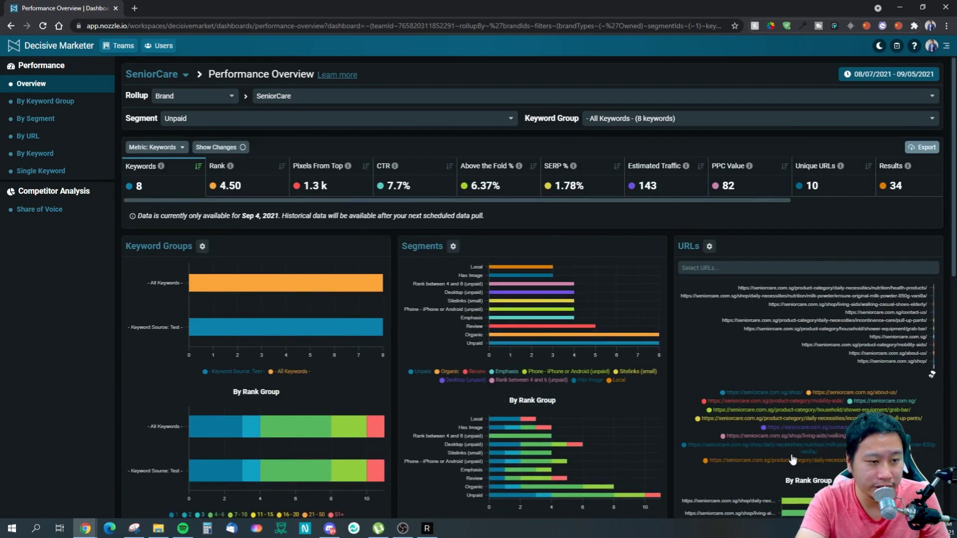
pyautogui.scroll(-7, 597, 429)
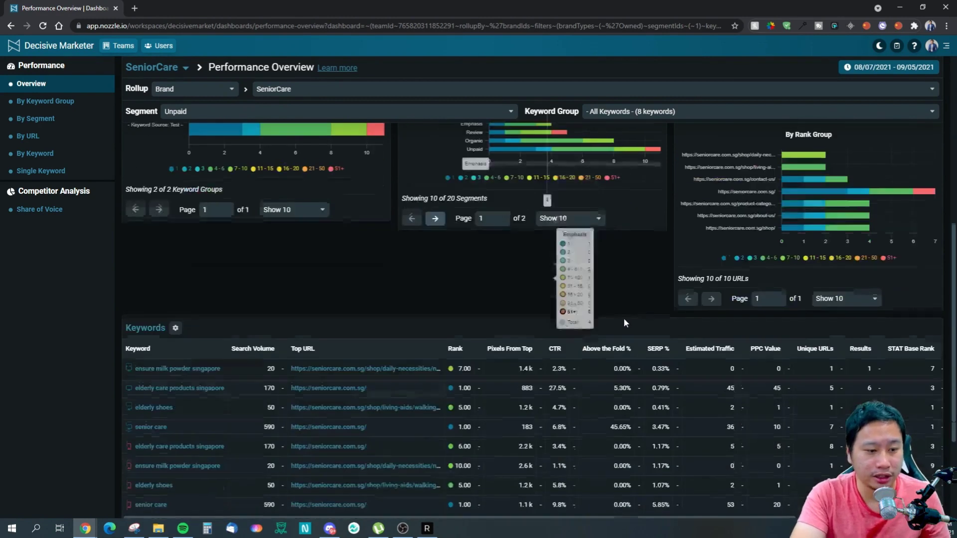
pyautogui.scroll(-3, 651, 309)
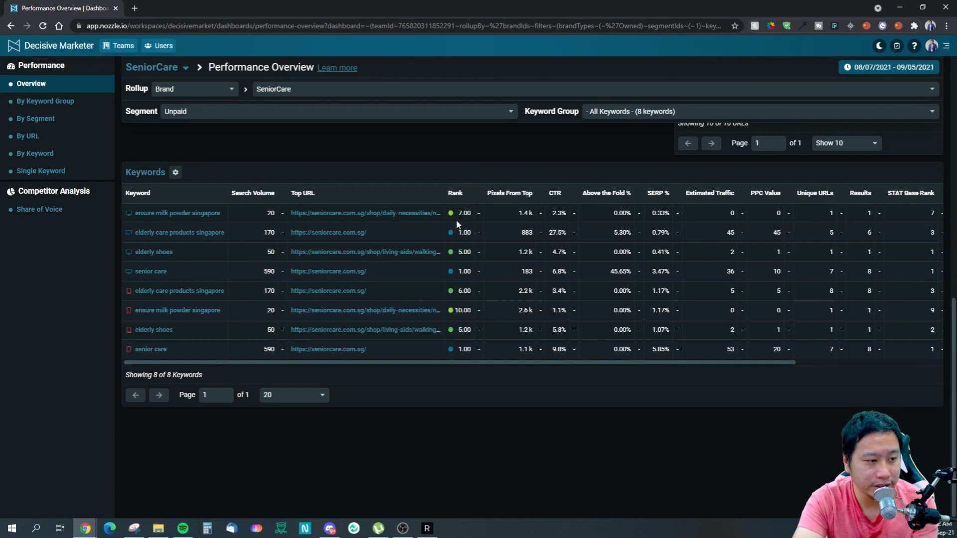
pyautogui.scroll(1, 439, 301)
pyautogui.scroll(3, 438, 299)
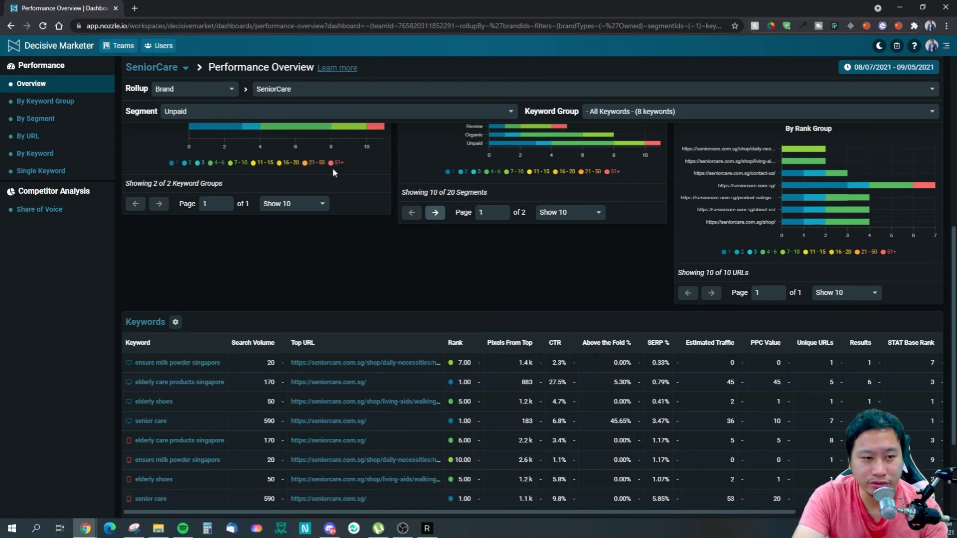
pyautogui.scroll(-3, 366, 291)
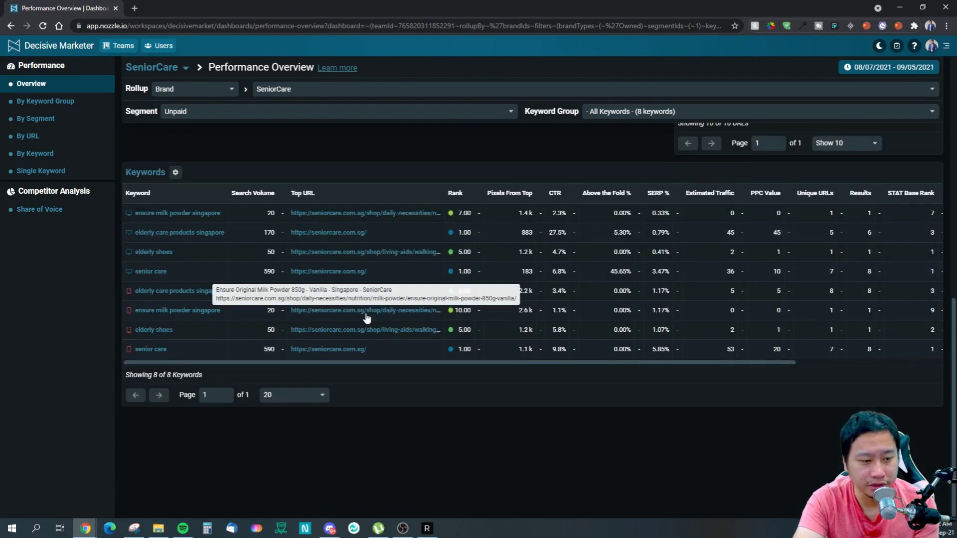
pyautogui.scroll(10, 373, 311)
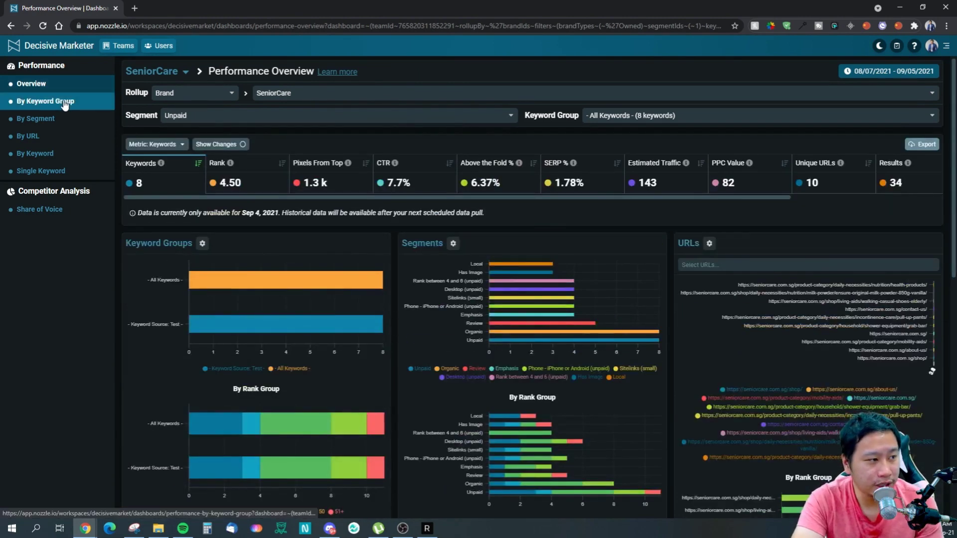
# View SeniorCare's performance by keyword group, then by URL.
pyautogui.click(66, 102)
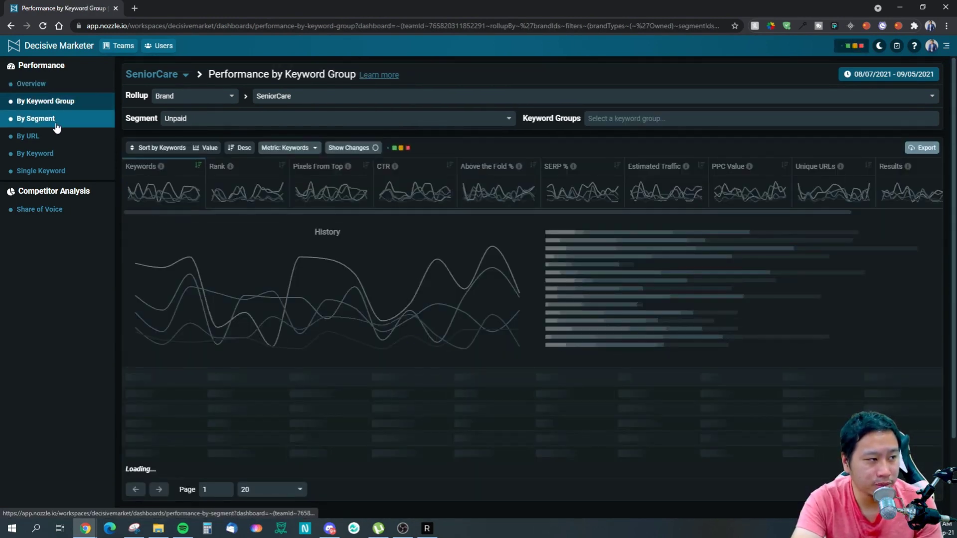
pyautogui.click(59, 136)
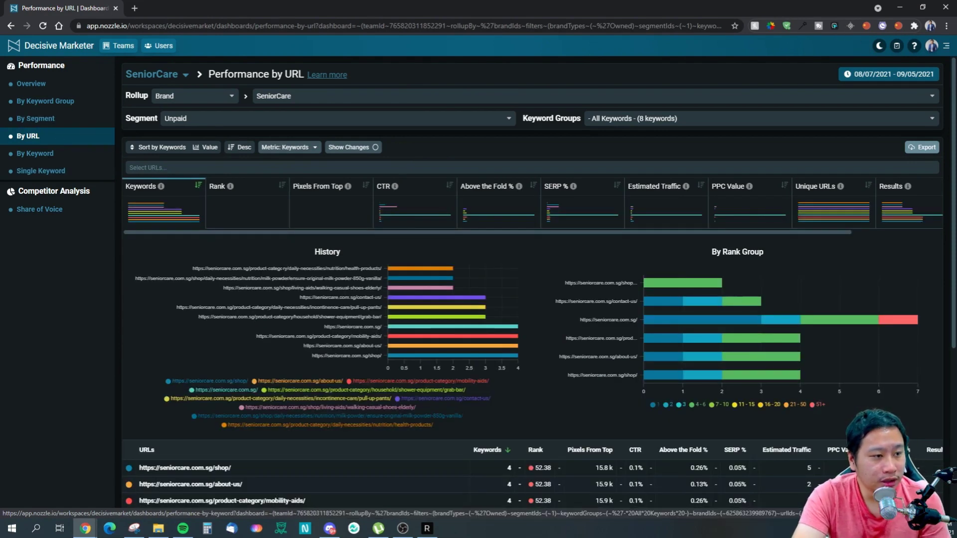
pyautogui.moveTo(494, 213)
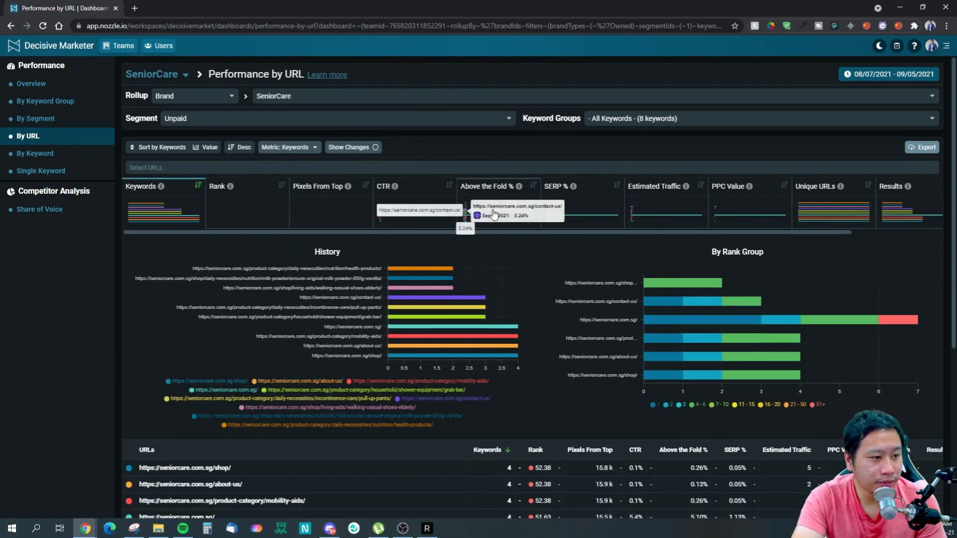
# Review per-keyword performance for All Keywords (8 keywords), then move to Competitive Share of Voice.
pyautogui.click(42, 155)
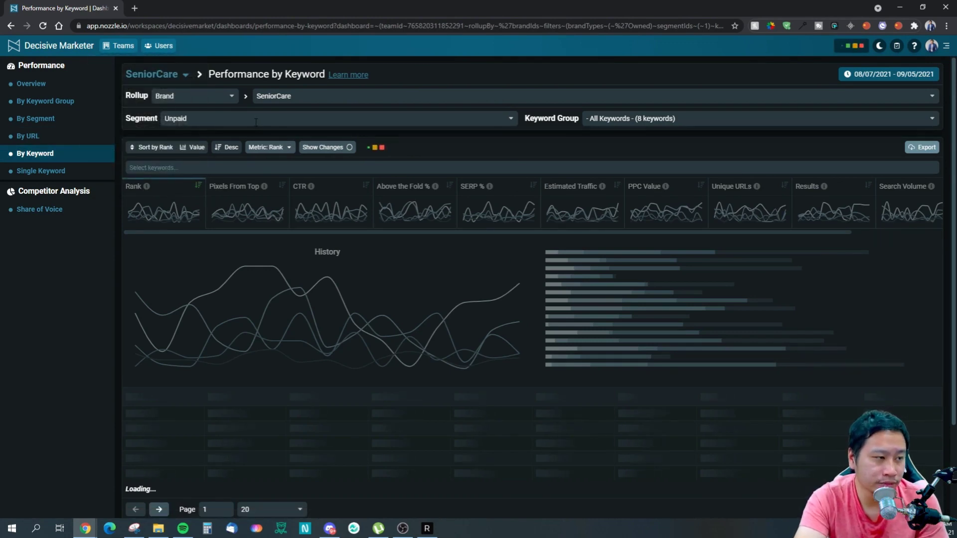
pyautogui.click(654, 120)
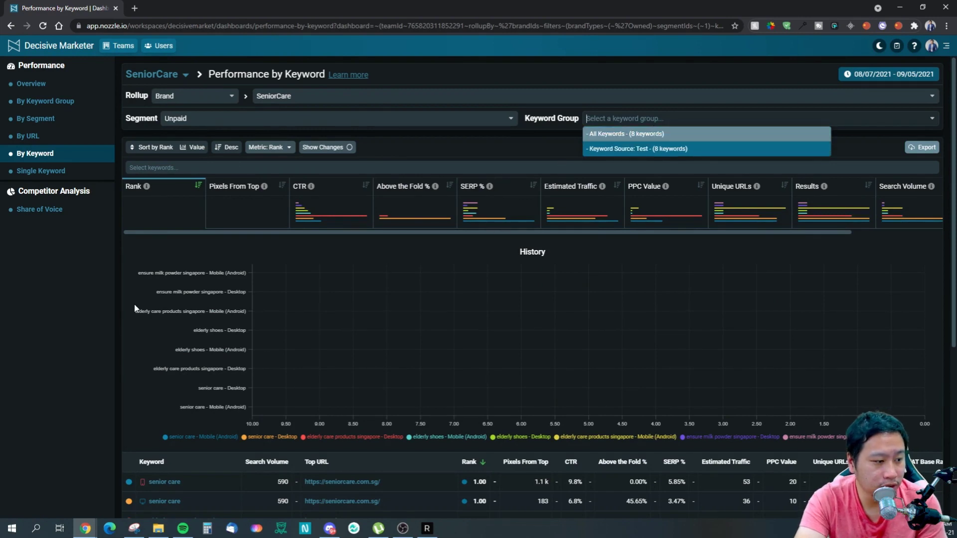
pyautogui.click(91, 335)
pyautogui.scroll(-3, 397, 479)
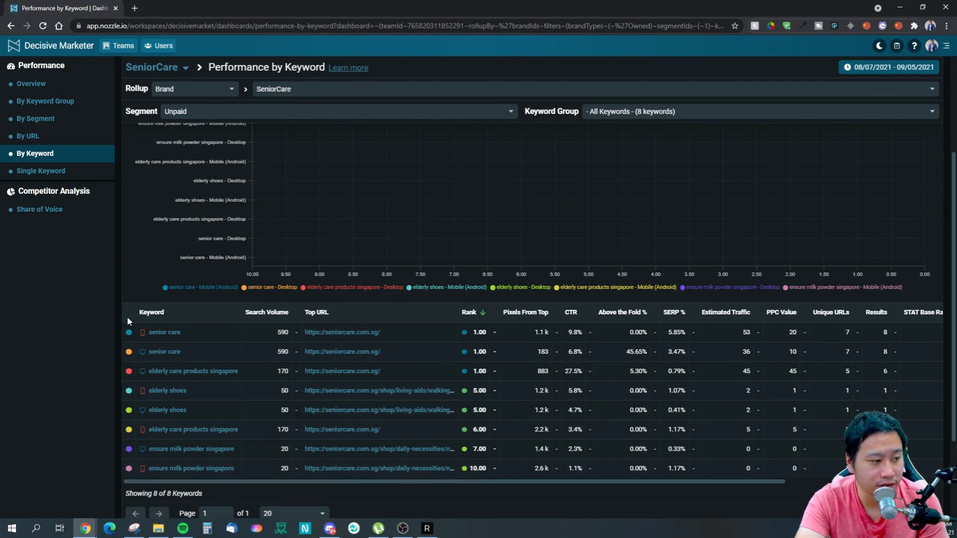
pyautogui.click(41, 210)
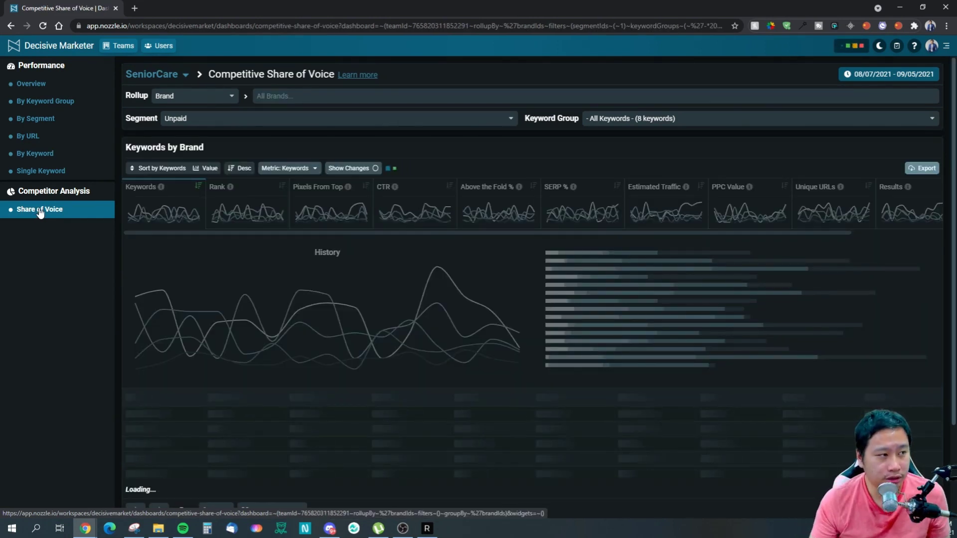
# Briefly revisit the Performance Overview's brand and rollup choices, then return to Share of Voice.
pyautogui.click(30, 85)
pyautogui.click(317, 95)
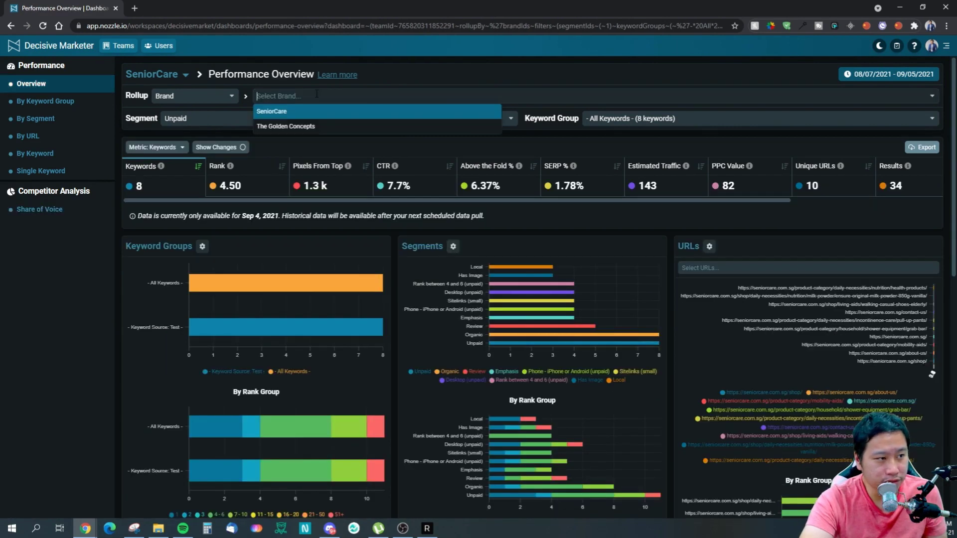
pyautogui.click(194, 98)
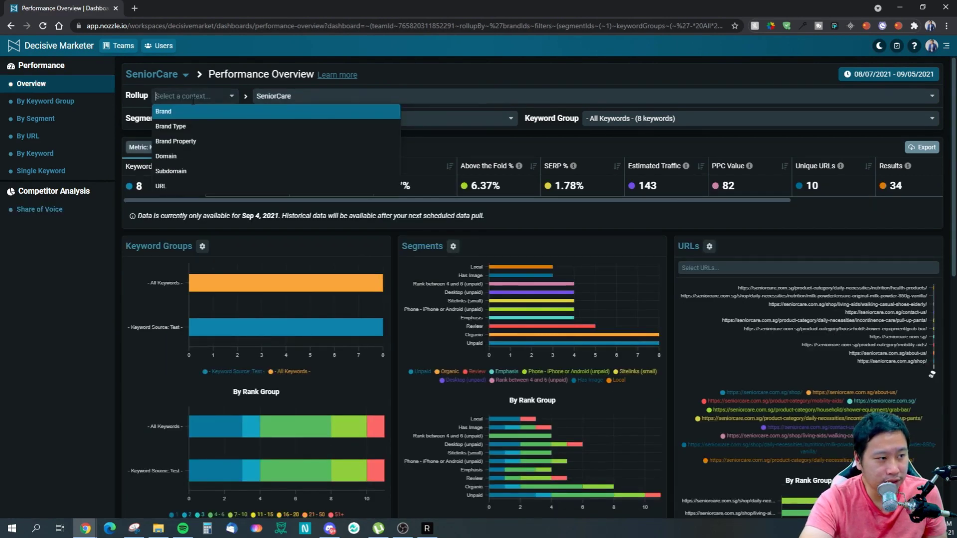
pyautogui.click(39, 210)
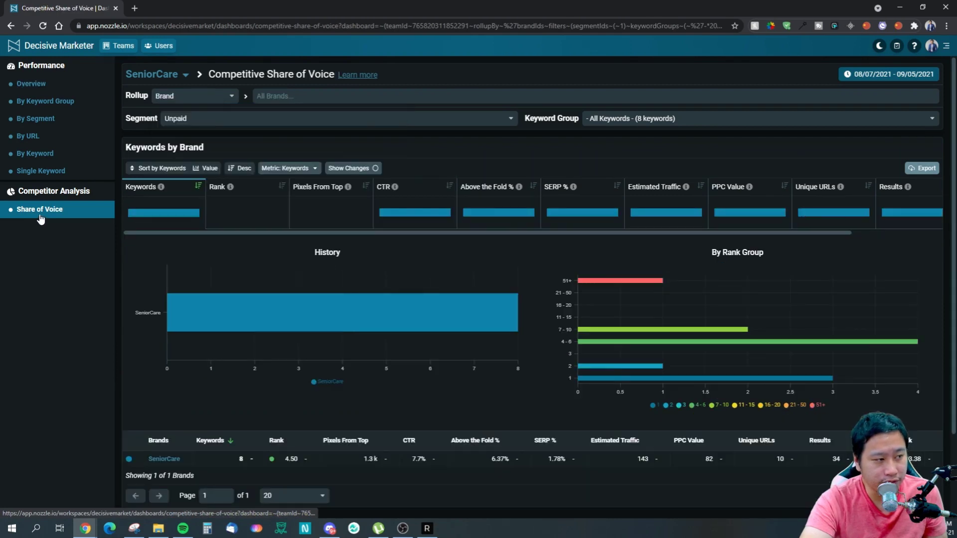
# Roll up by Brand and apply a filter for The Golden Concepts and SeniorCare.
pyautogui.click(288, 96)
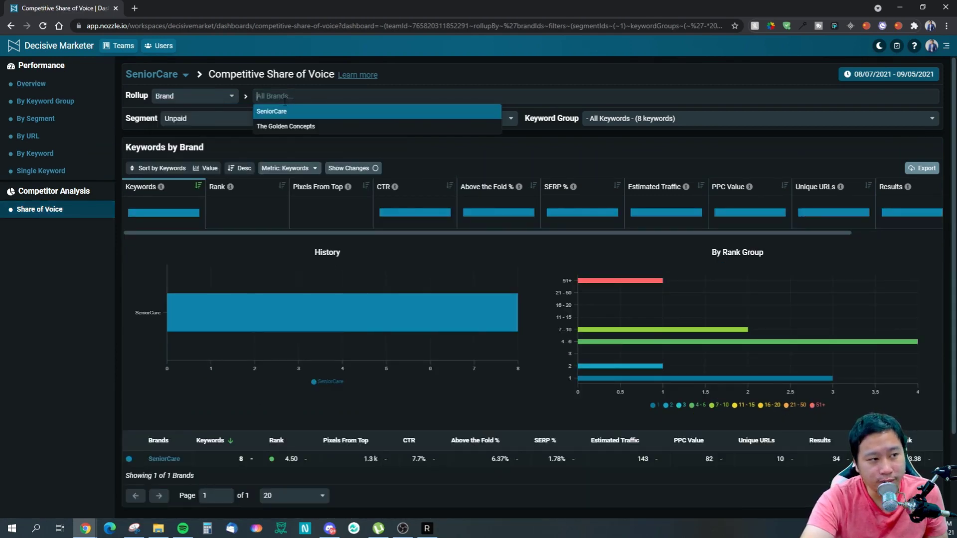
pyautogui.click(194, 95)
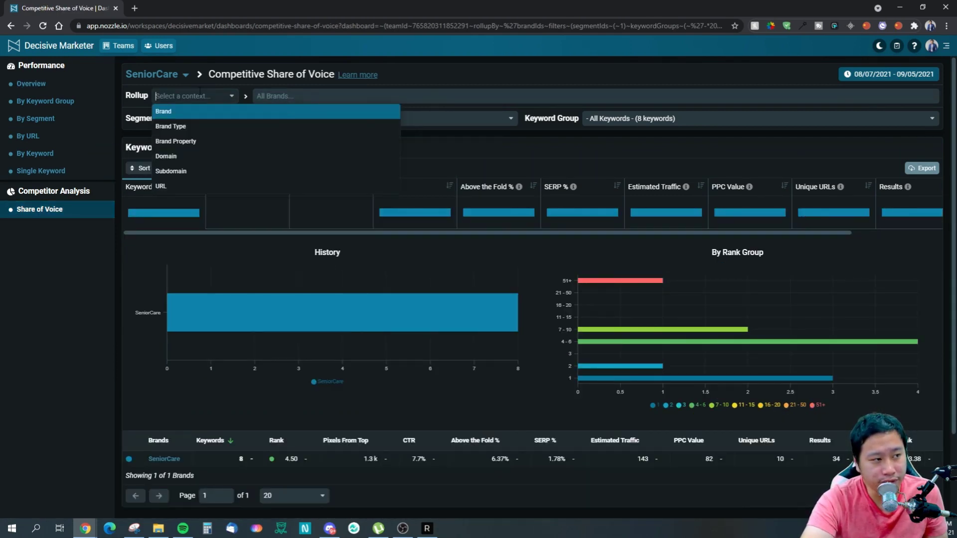
pyautogui.click(305, 111)
pyautogui.click(292, 126)
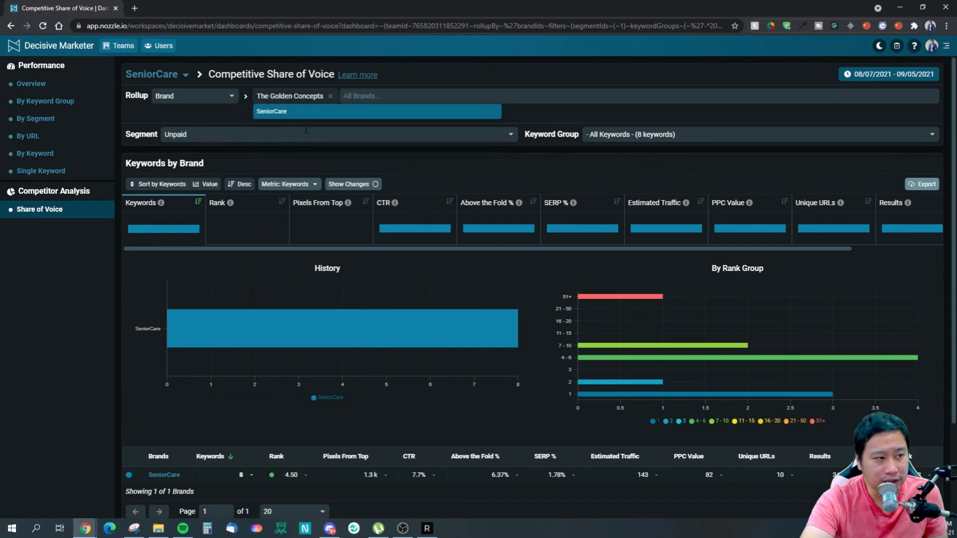
pyautogui.click(280, 112)
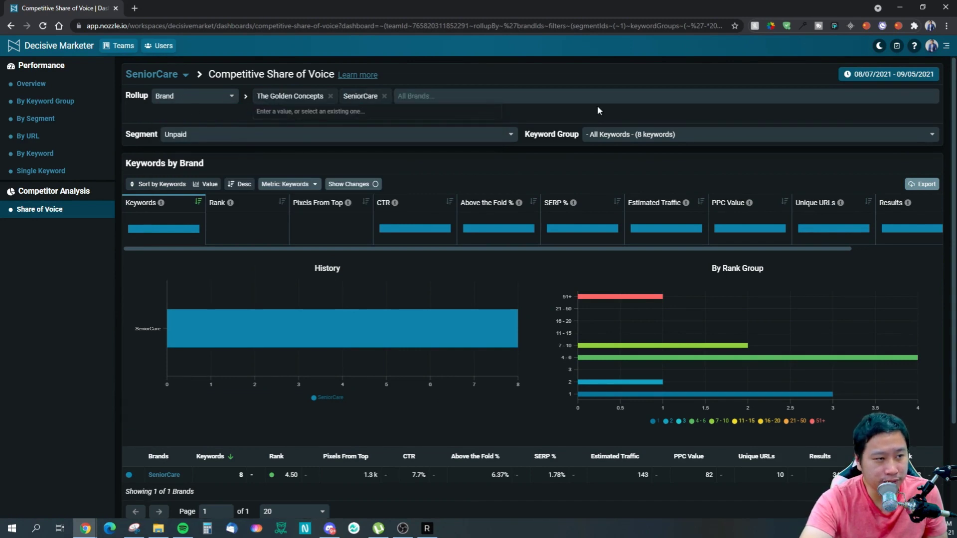
pyautogui.click(223, 113)
pyautogui.click(263, 113)
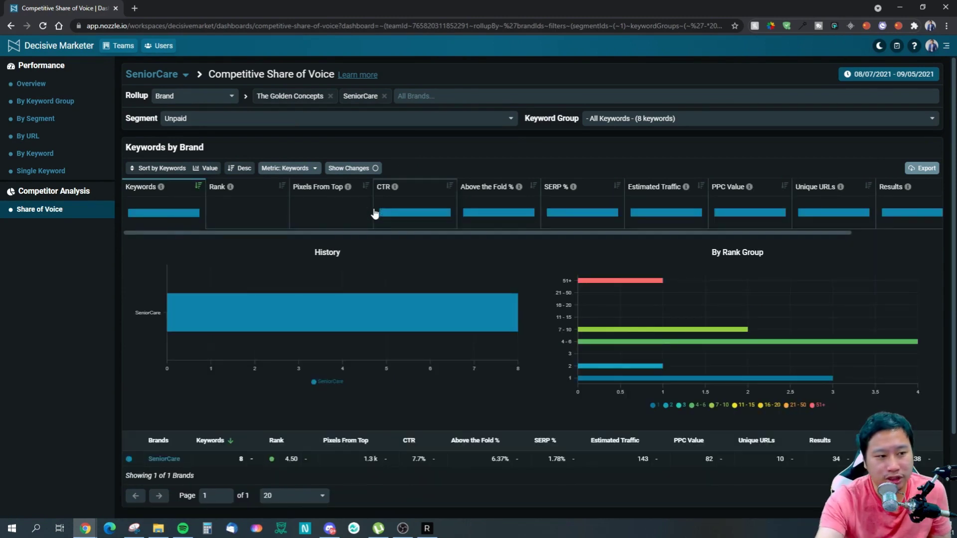
pyautogui.scroll(-2, 450, 357)
pyautogui.scroll(2, 338, 338)
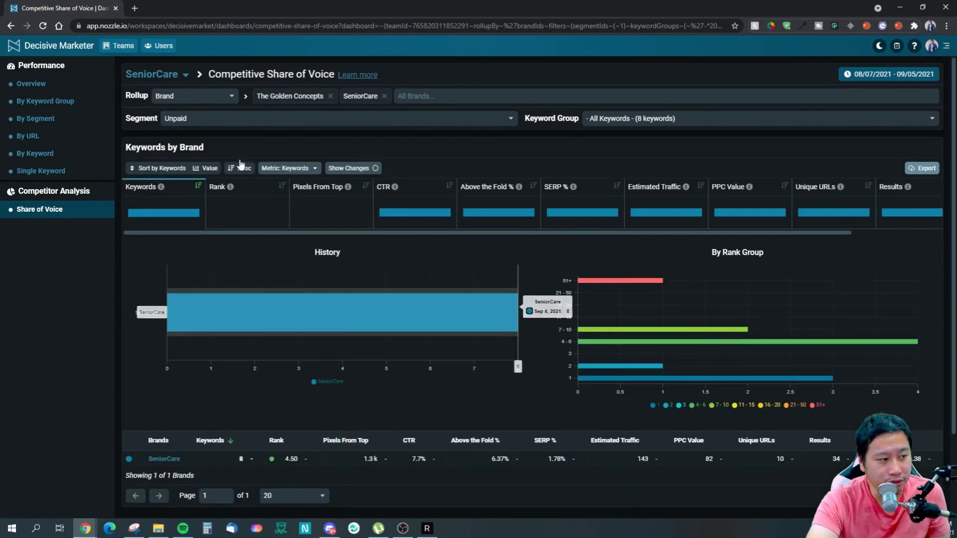
# Switch the share-of-voice segment from Unpaid to Organic, keeping Keywords as the charted metric.
pyautogui.click(182, 118)
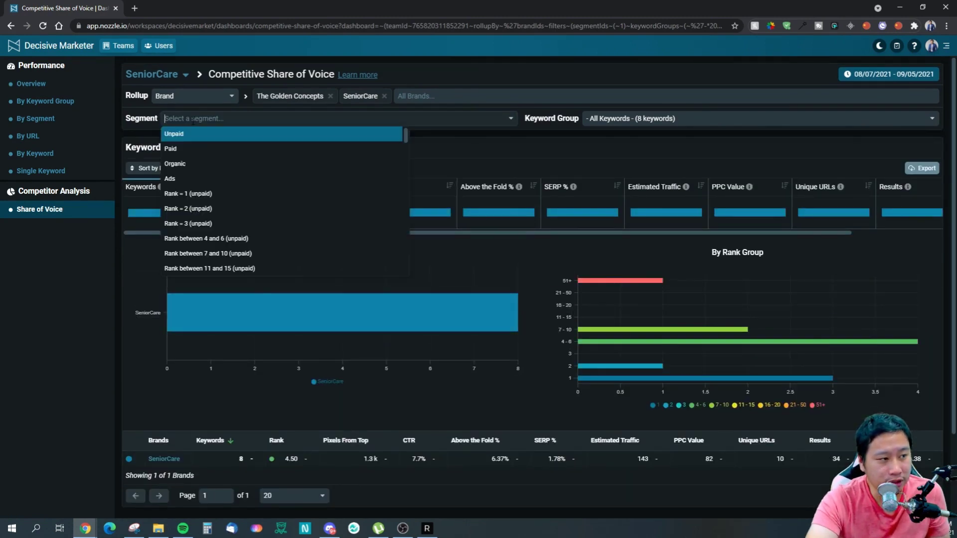
pyautogui.click(183, 165)
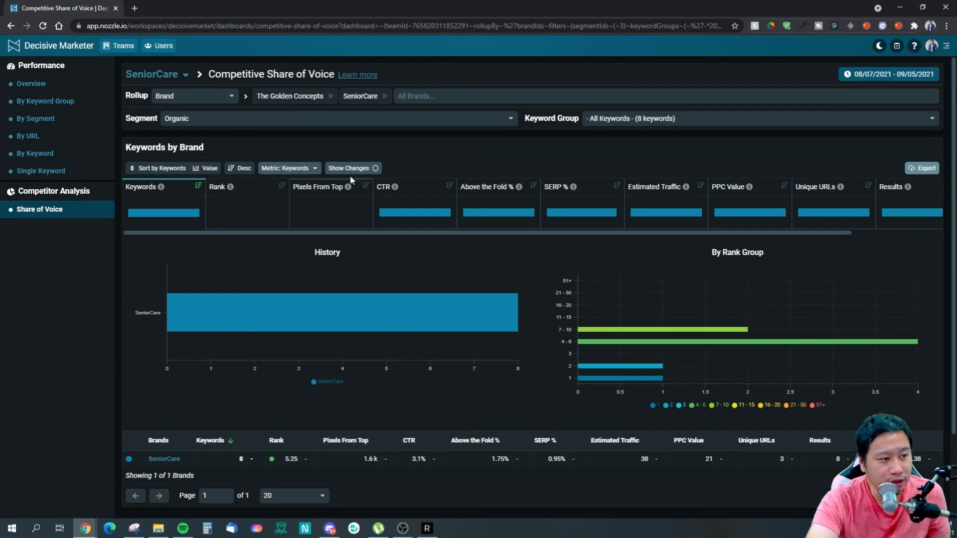
pyautogui.click(276, 175)
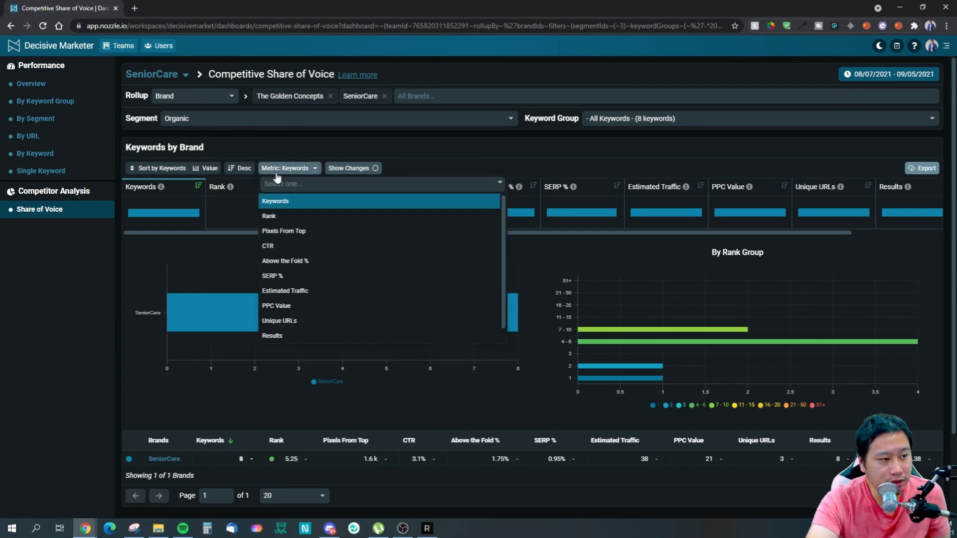
pyautogui.click(317, 147)
pyautogui.scroll(-2, 232, 254)
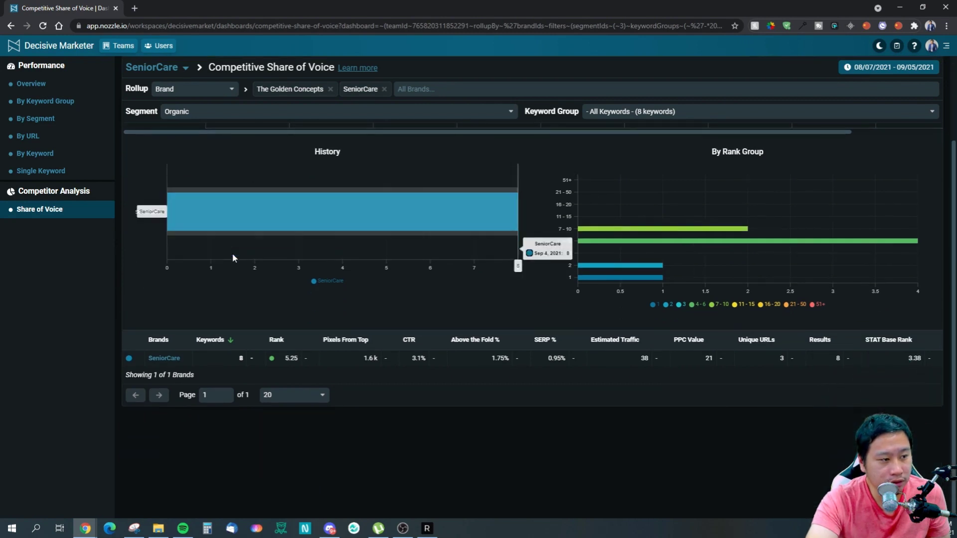
pyautogui.scroll(2, 156, 45)
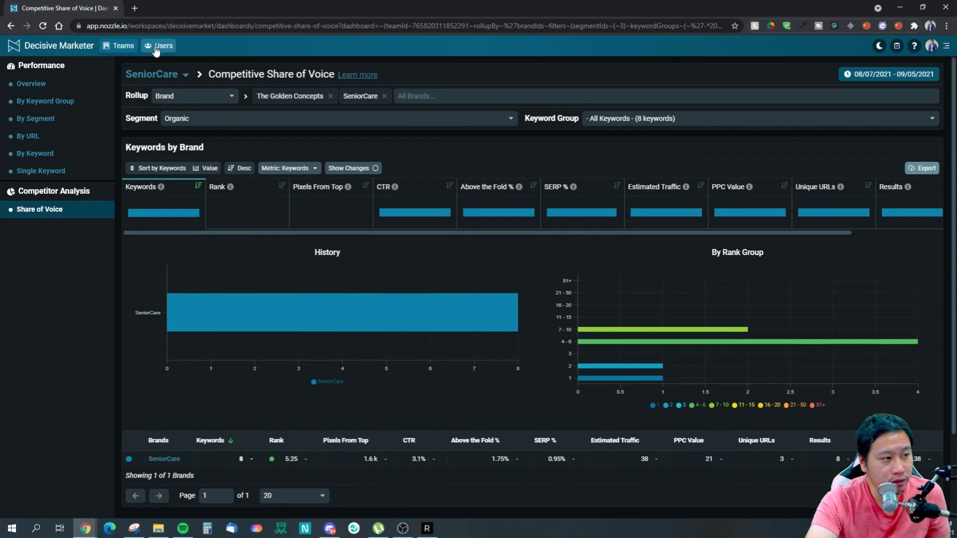
pyautogui.click(191, 95)
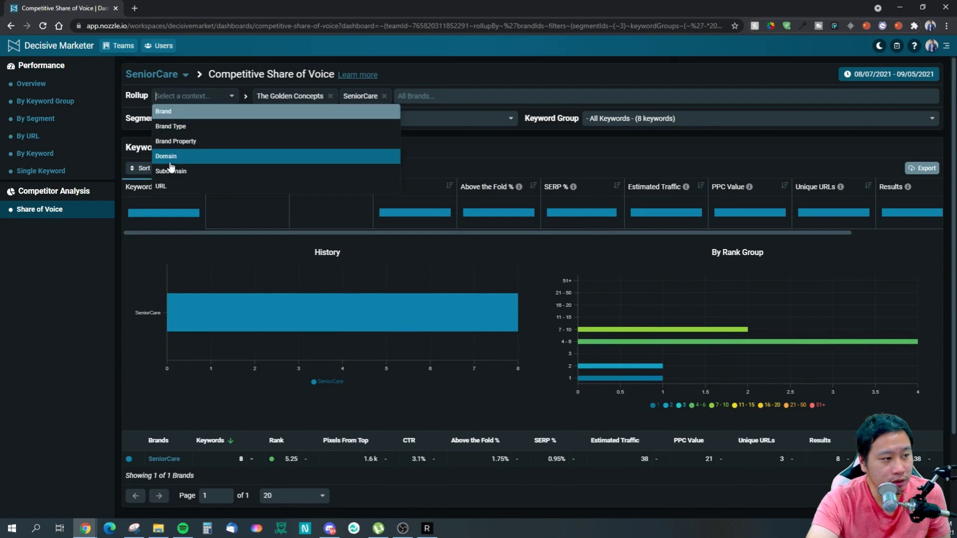
# Roll share of voice up by Brand Type and filter to the Competitor brand type.
pyautogui.click(179, 128)
pyautogui.click(294, 97)
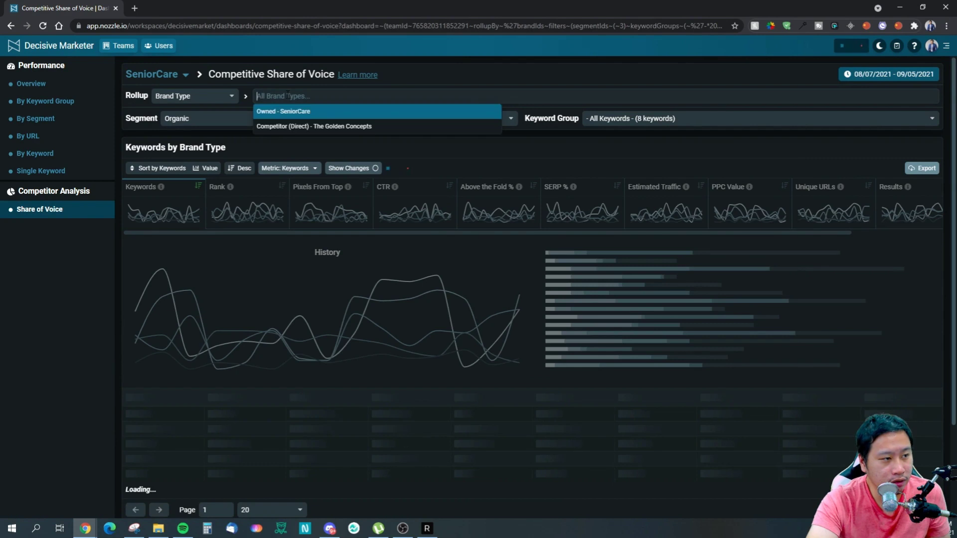
pyautogui.click(290, 126)
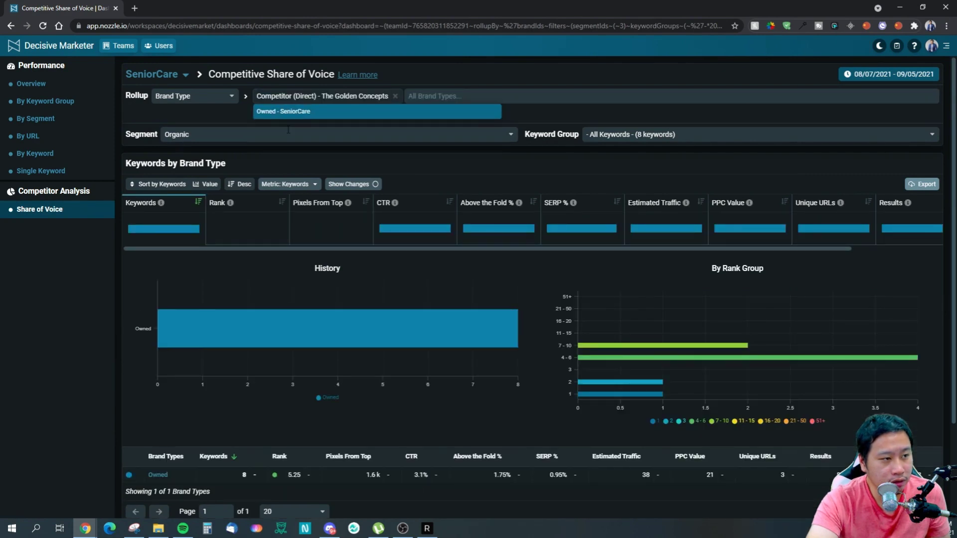
pyautogui.click(254, 125)
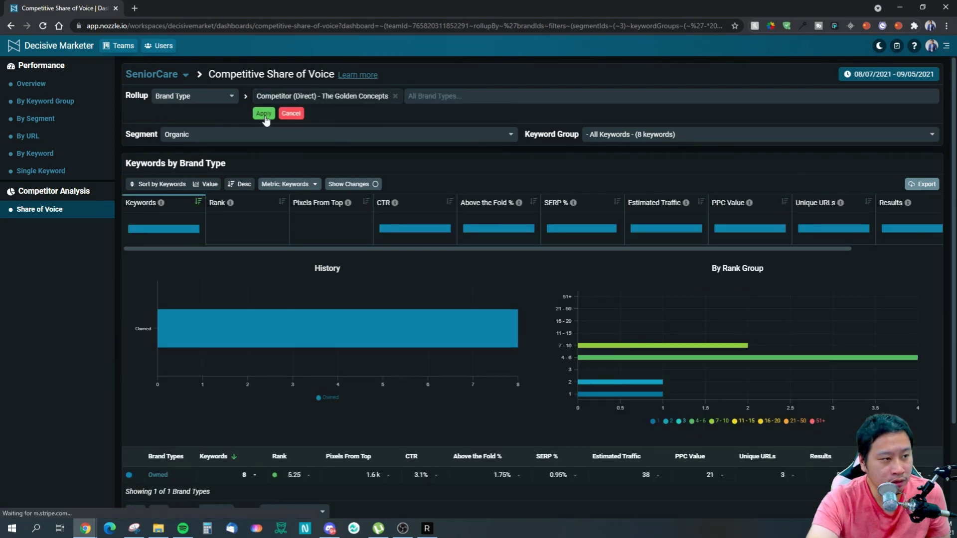
pyautogui.click(262, 112)
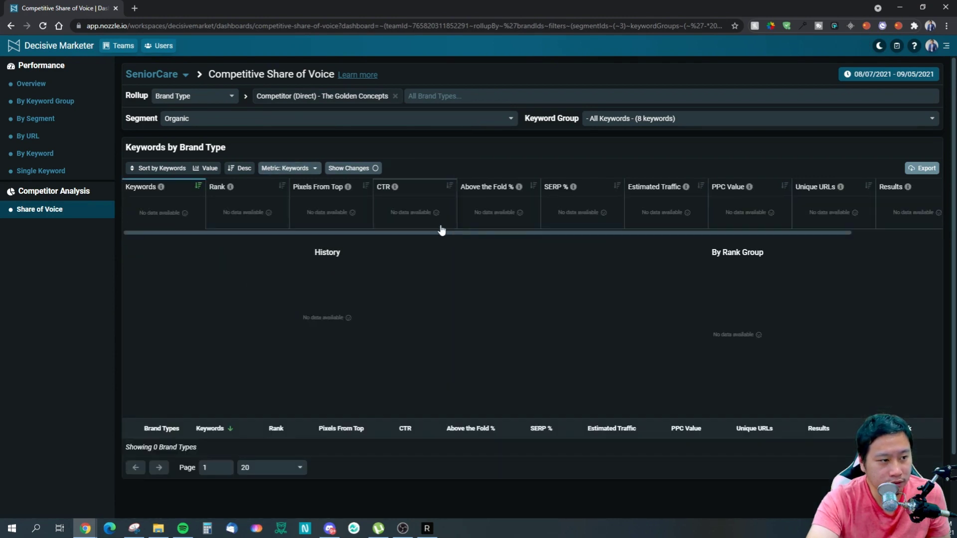
# Replace the Competitor filter with Owned, then go to the Performance Overview dashboard.
pyautogui.click(395, 97)
pyautogui.click(260, 96)
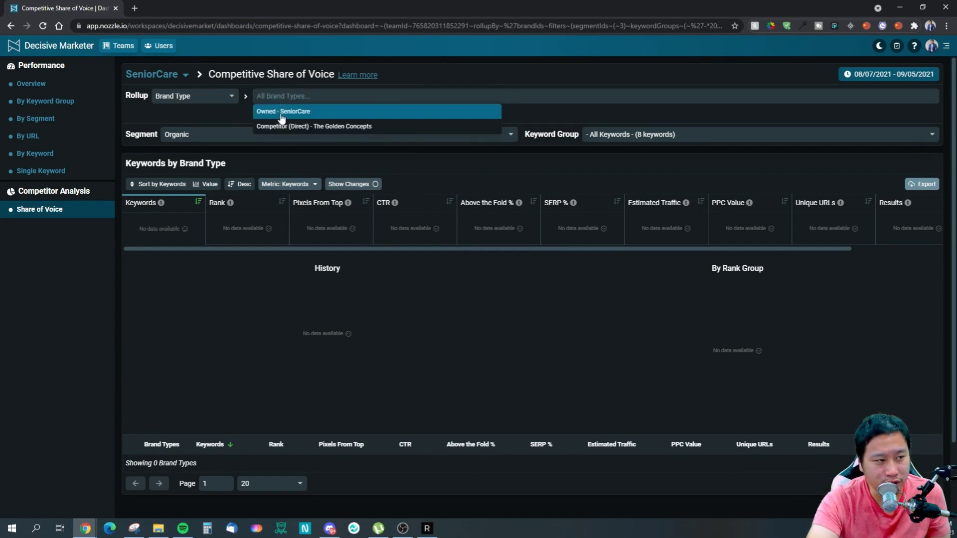
pyautogui.click(281, 113)
pyautogui.click(228, 116)
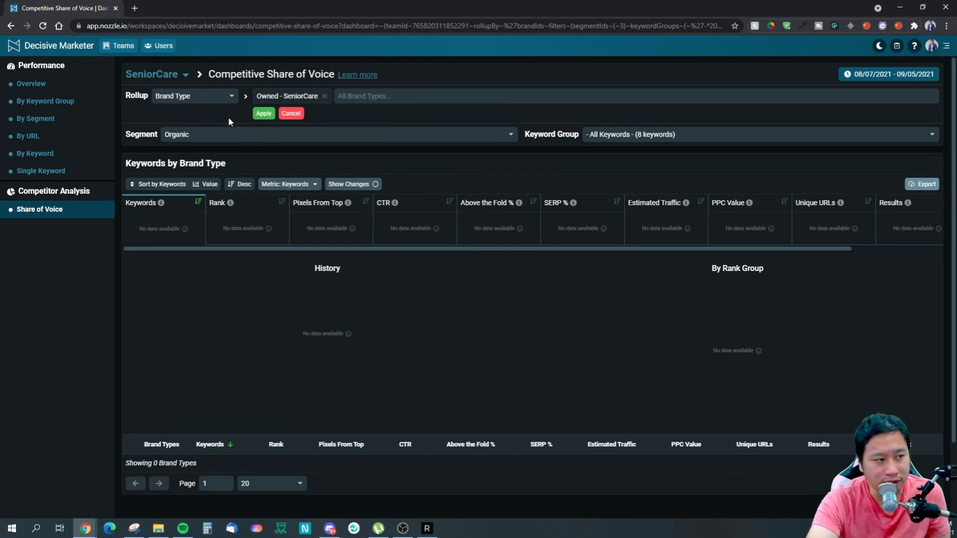
pyautogui.click(263, 114)
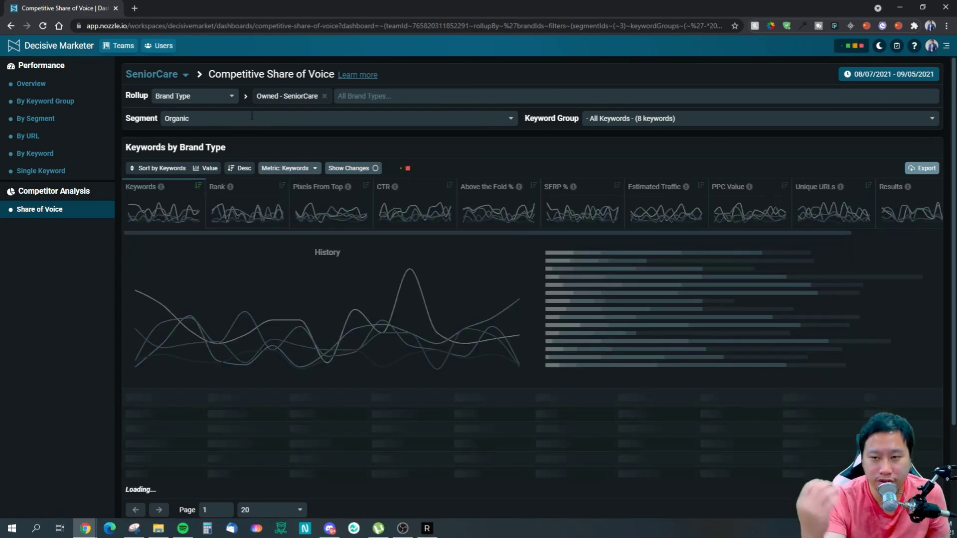
pyautogui.click(356, 94)
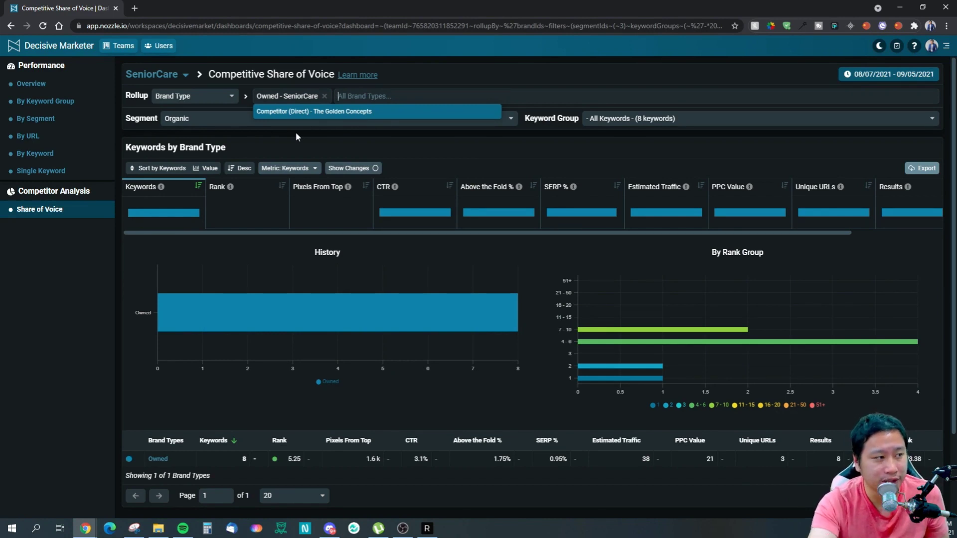
pyautogui.click(31, 83)
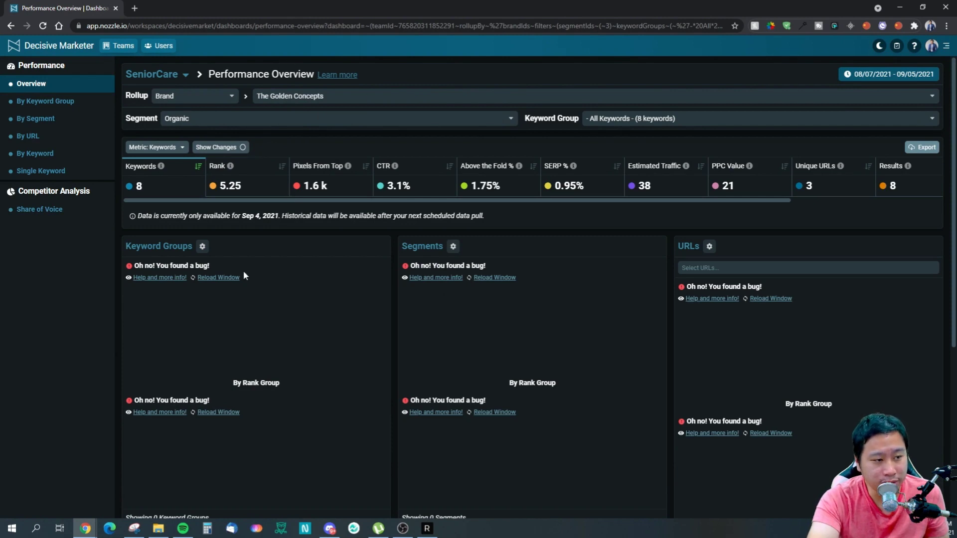
# Reselect The Golden Concepts in the Overview's Brand selector to refresh its panels.
pyautogui.scroll(-5, 527, 302)
pyautogui.scroll(3, 406, 313)
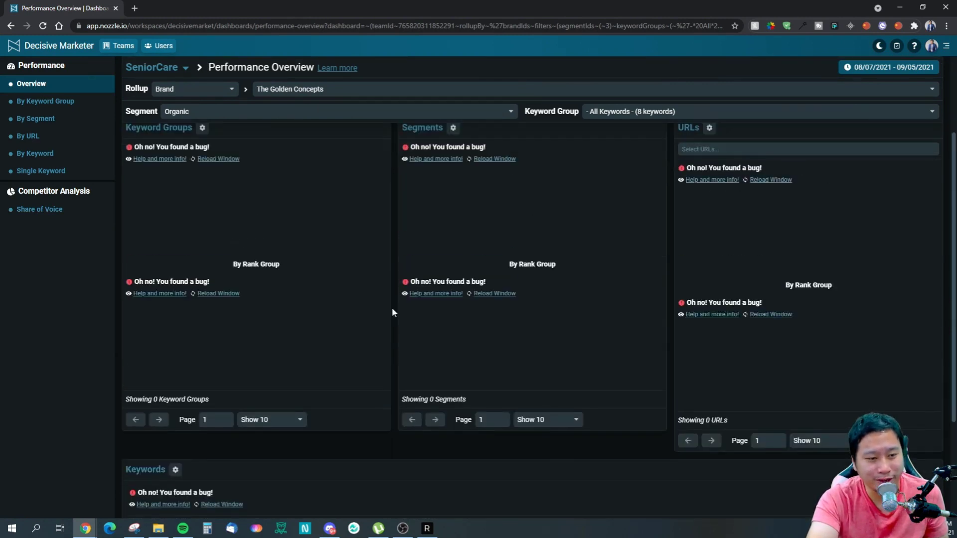
pyautogui.scroll(3, 394, 309)
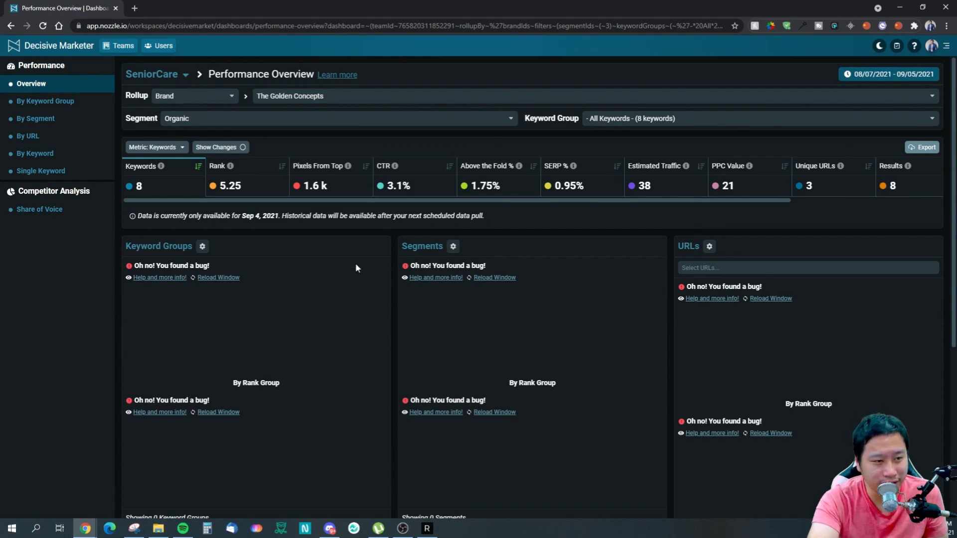
pyautogui.click(288, 96)
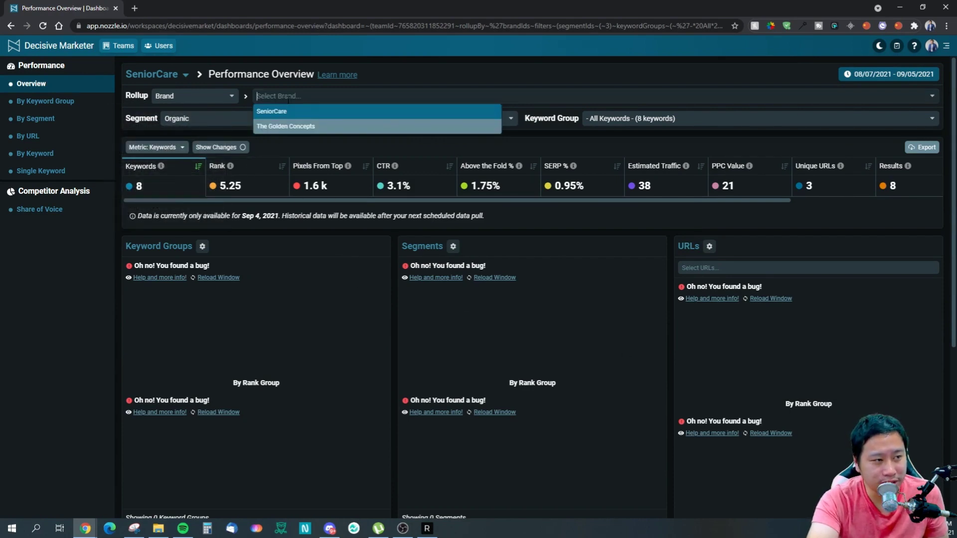
pyautogui.click(279, 127)
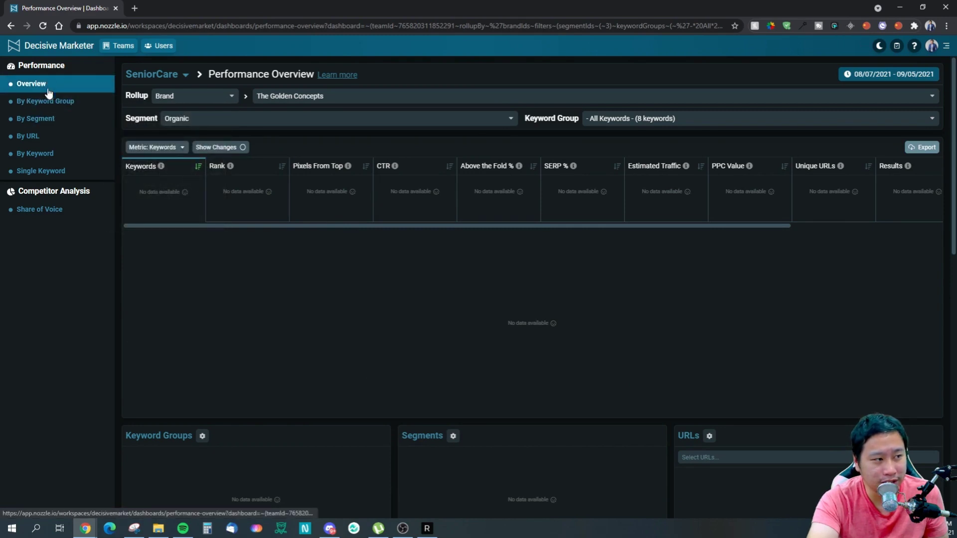
# Go back to the workspace Teams page using the Decisive Marketer header logo.
pyautogui.click(41, 48)
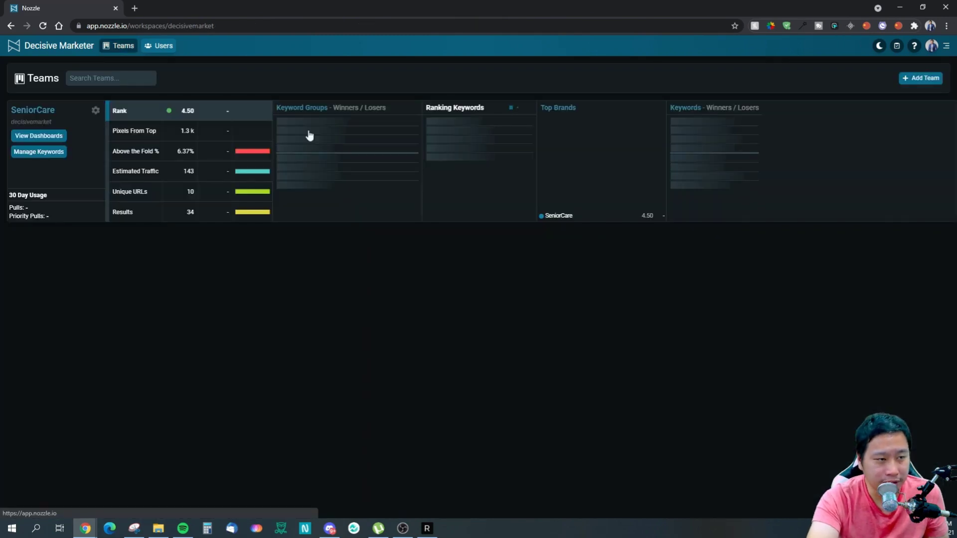